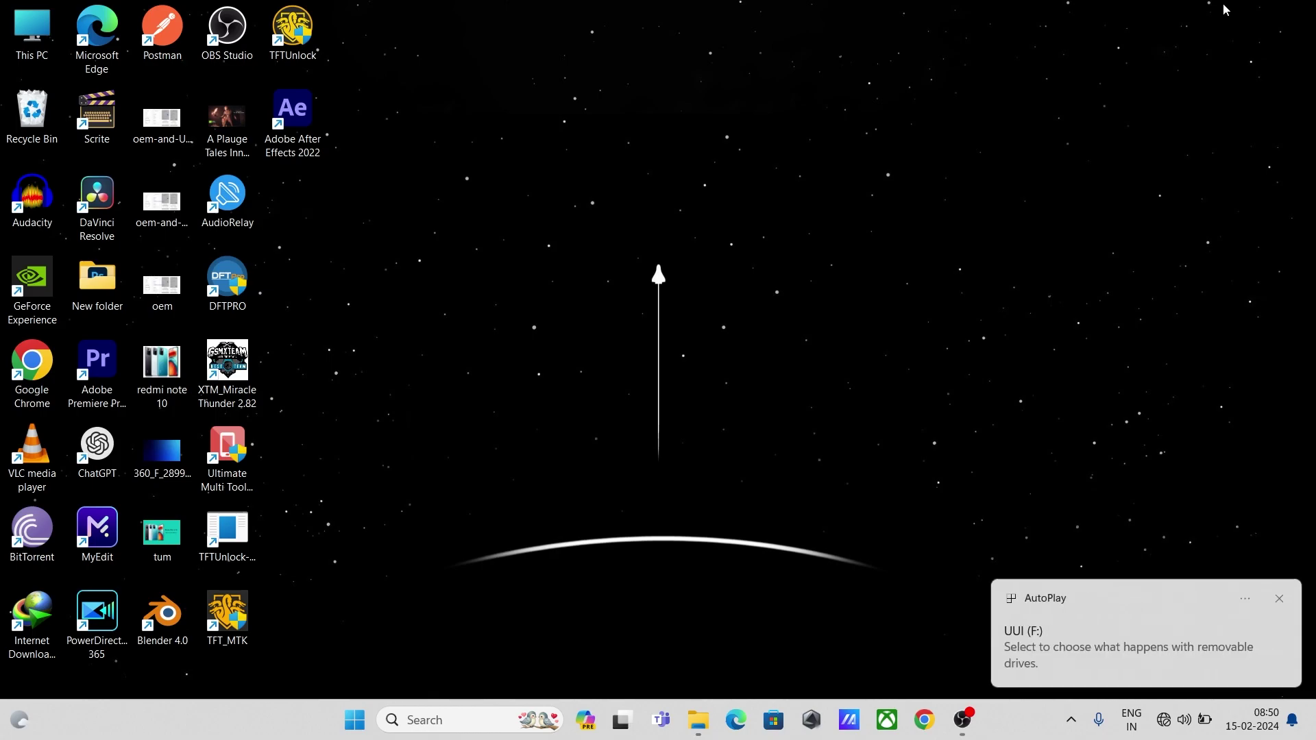
Permanently delete the Adobe Photoshop 2024 folder and New folder from the UUI (F:) drive.
{"action": "double_click", "coordinate": [40, 32]}
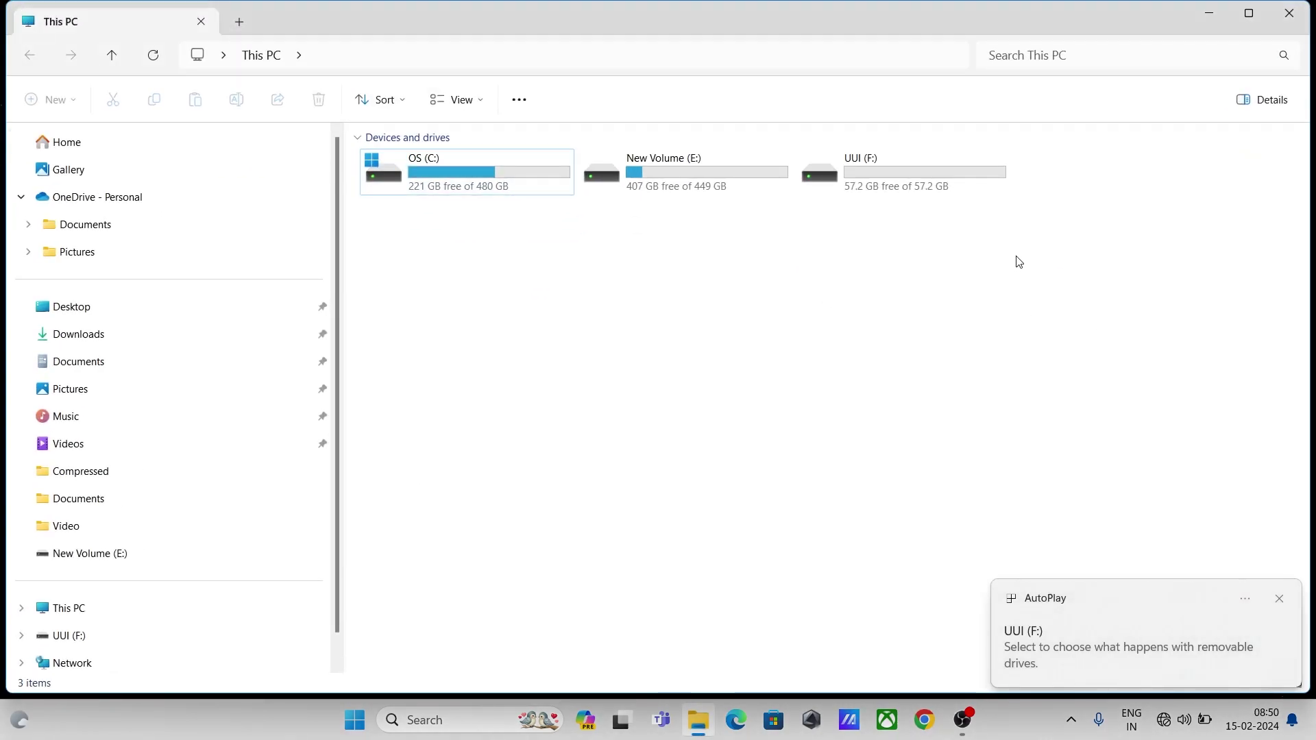
{"action": "double_click", "coordinate": [940, 187]}
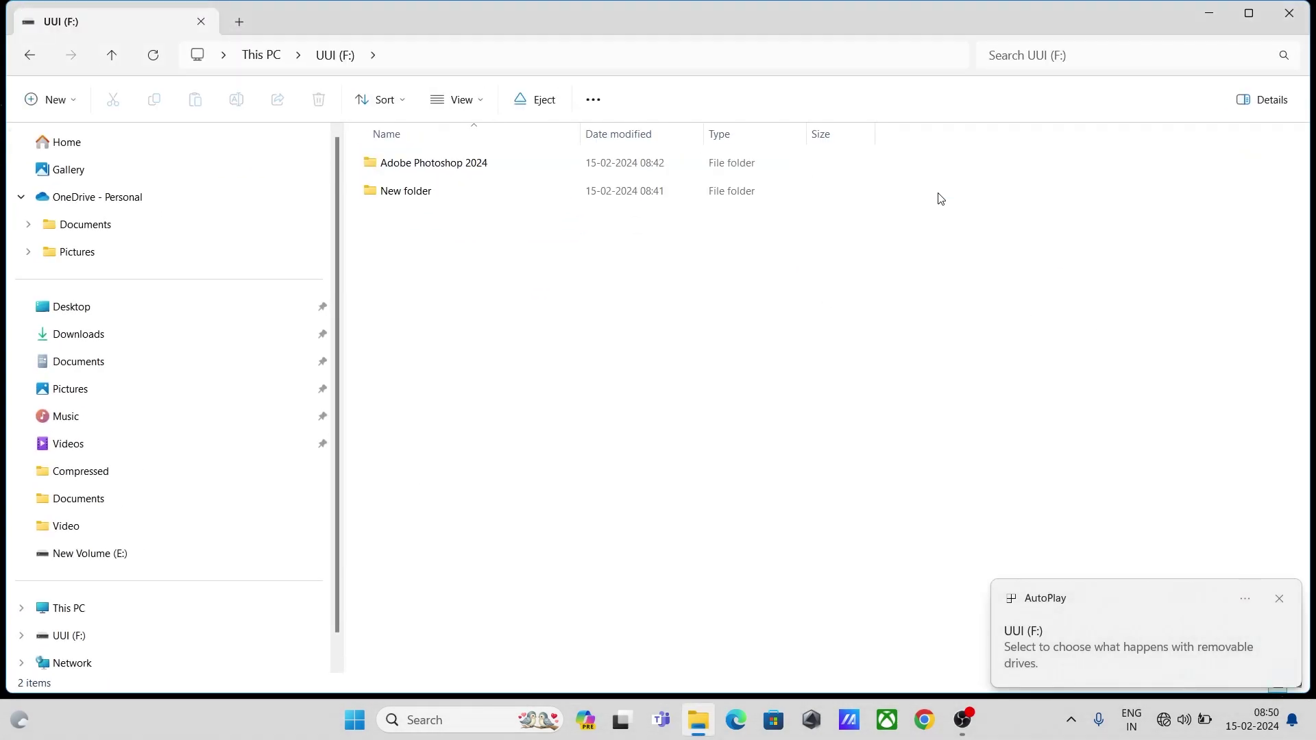
{"action": "double_click", "coordinate": [411, 171]}
{"action": "left_click", "coordinate": [121, 55]}
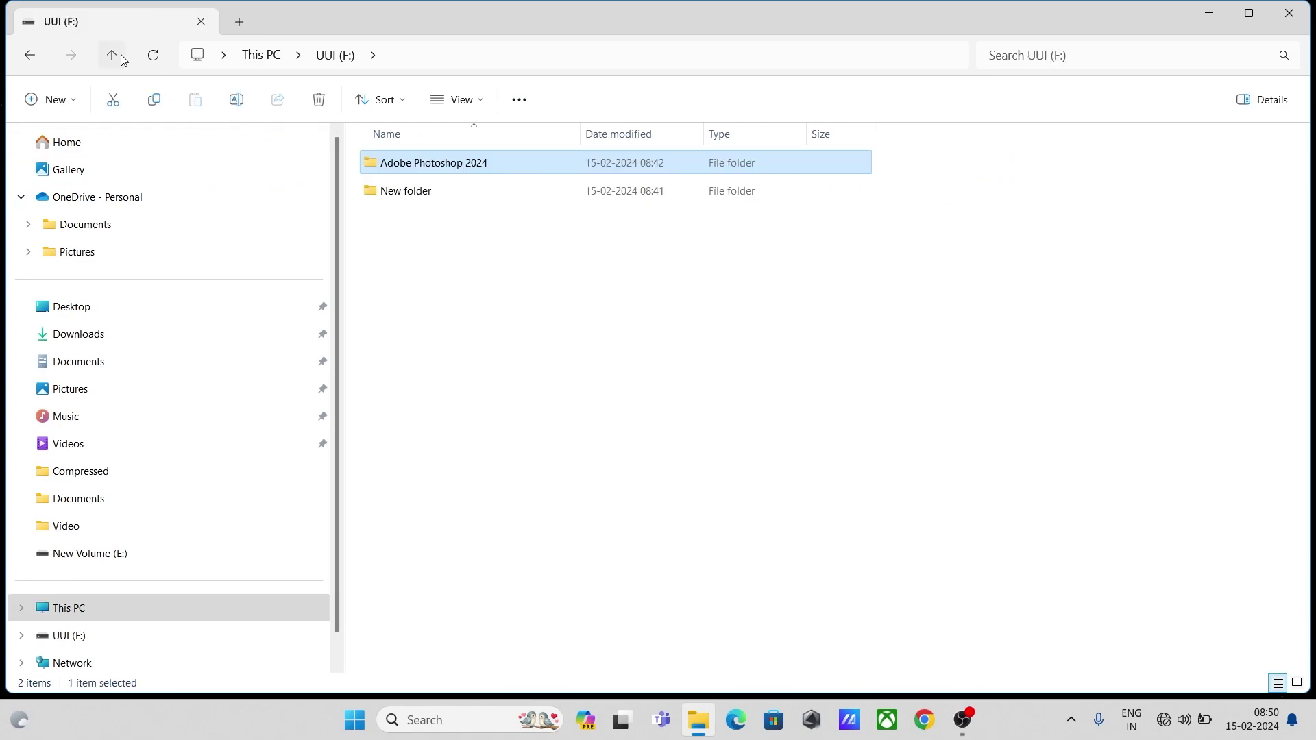
{"action": "key", "text": "Delete"}
{"action": "key", "text": "Return"}
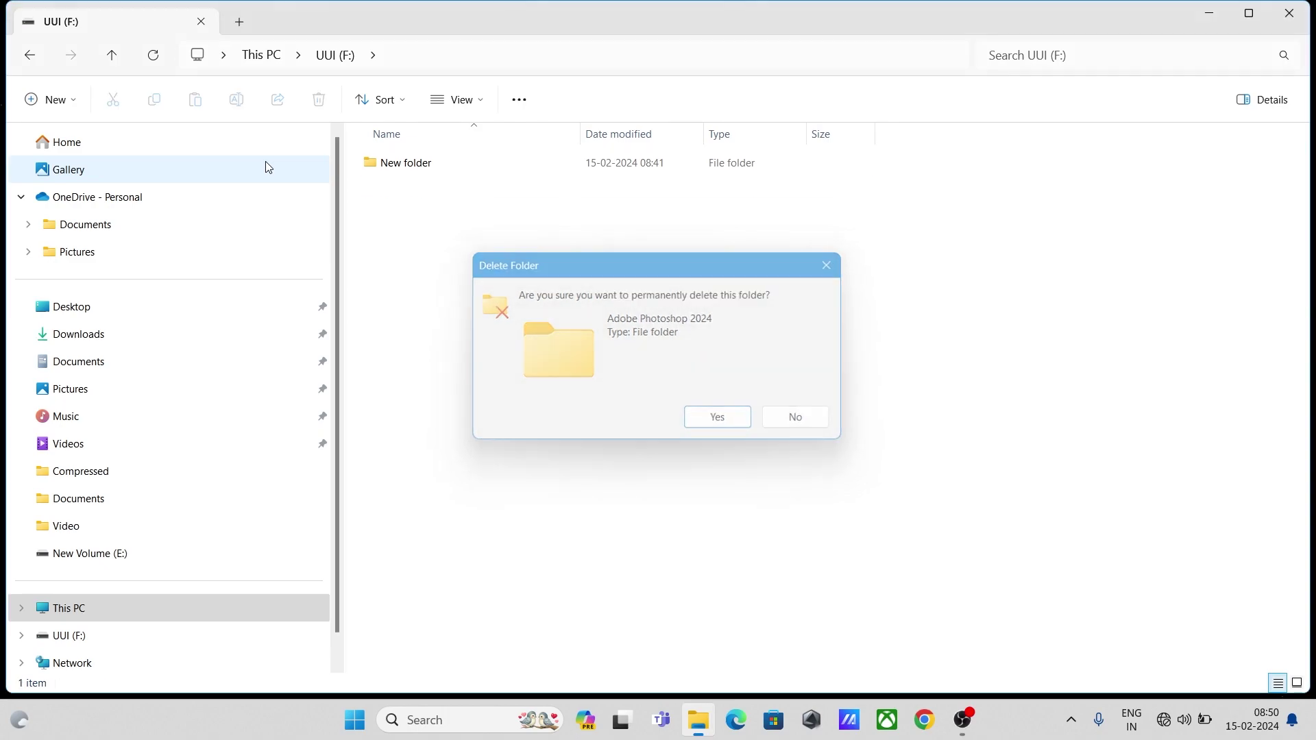
{"action": "left_click", "coordinate": [416, 165]}
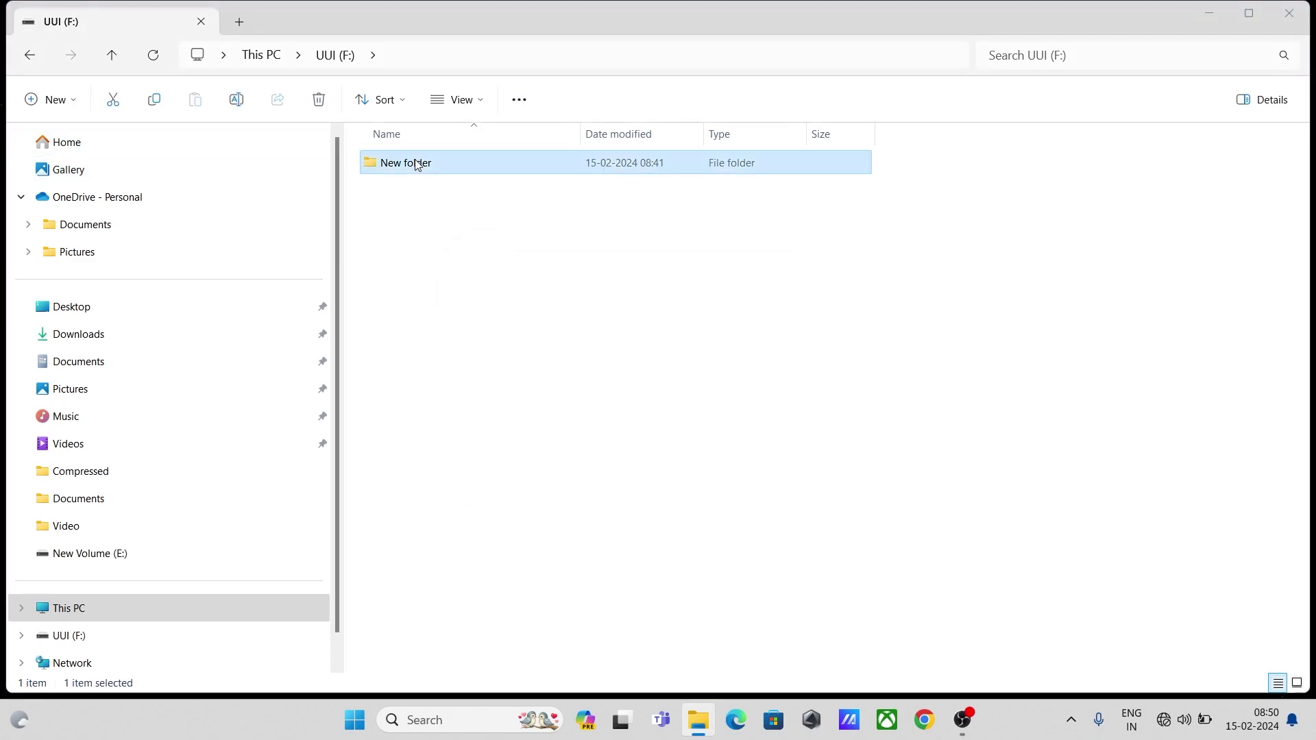
{"action": "key", "text": "Delete"}
{"action": "key", "text": "Return"}
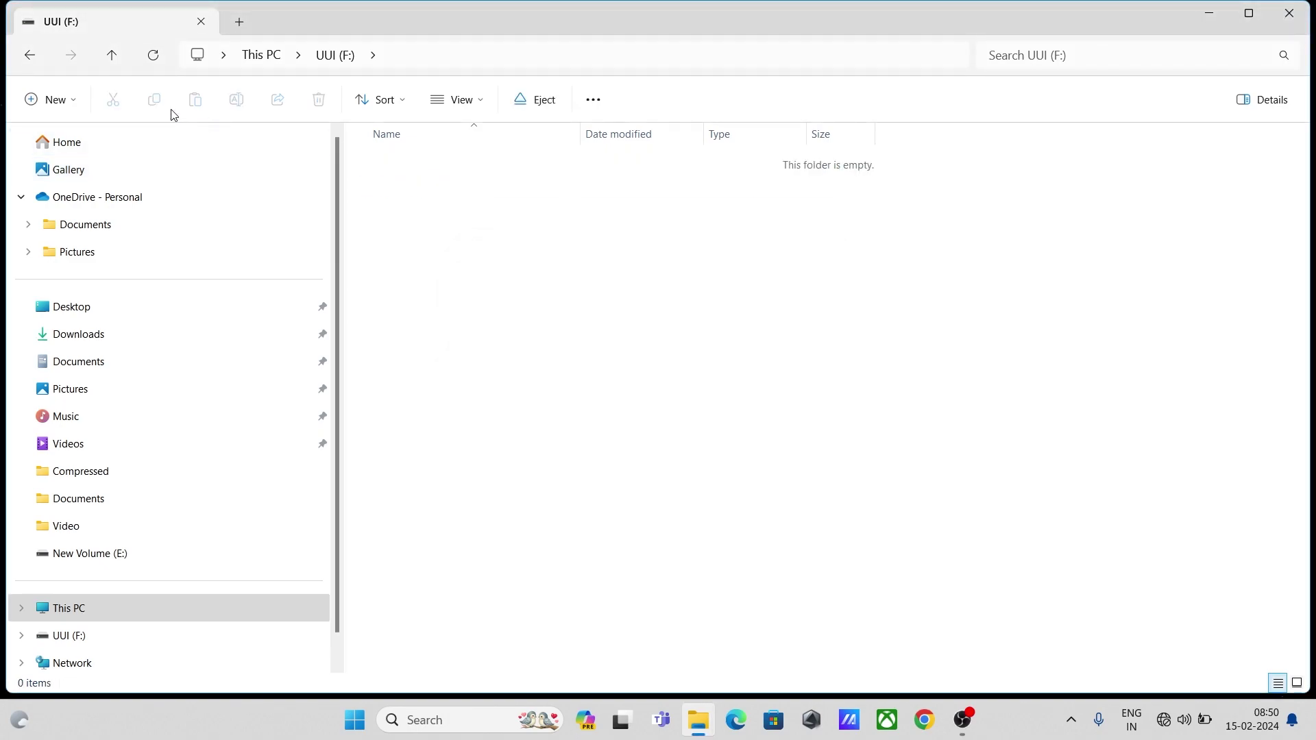
From the Compressed downloads folder, open the Adobe.Photoshop.2024.v25.0.0.37.x64 archive and launch its Set-up.exe, entering the archive password.
{"action": "left_click", "coordinate": [111, 55]}
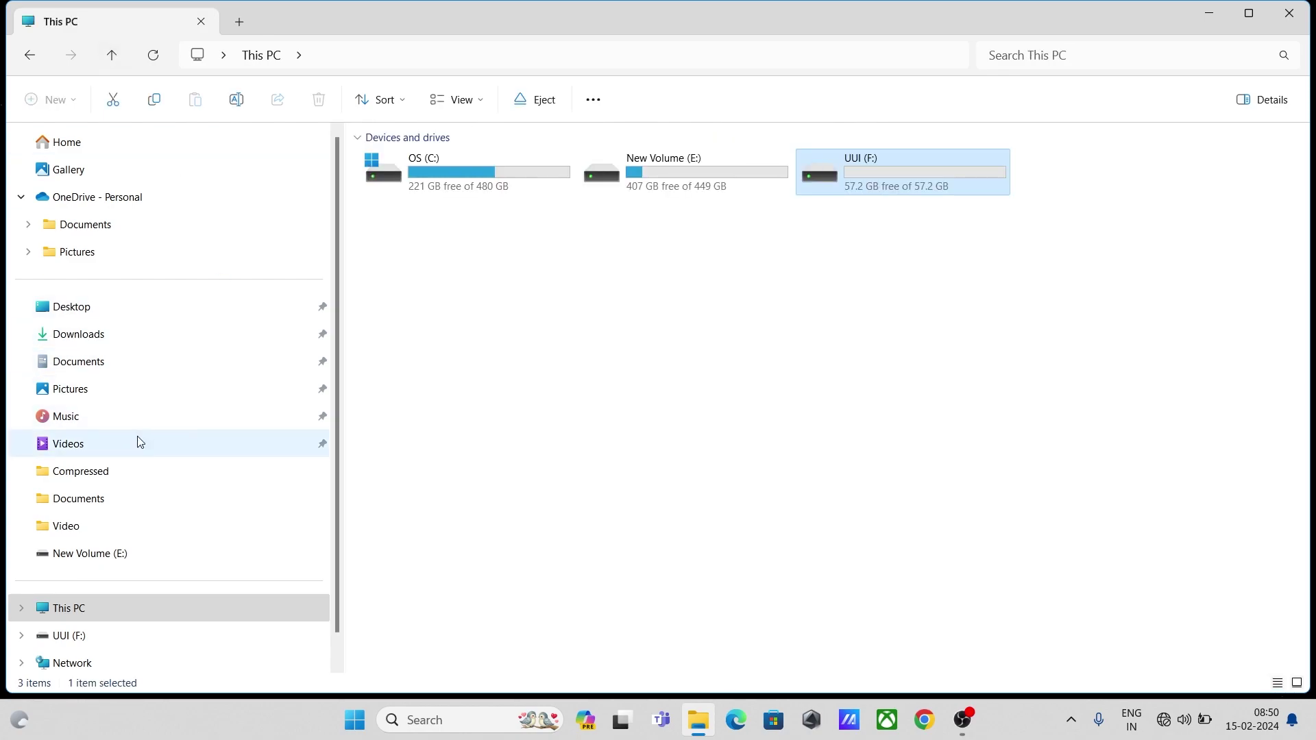
{"action": "left_click", "coordinate": [120, 479]}
{"action": "scroll", "coordinate": [788, 490], "scroll_direction": "down", "scroll_amount": 10}
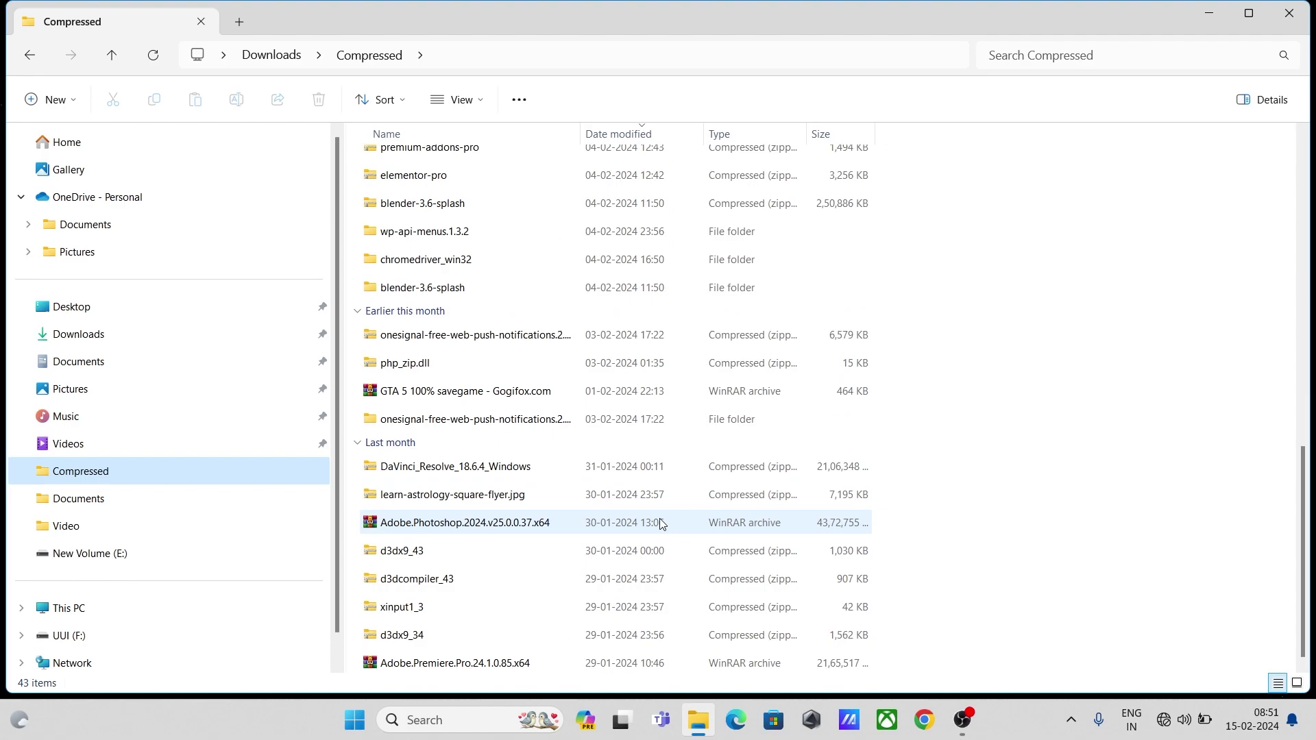
{"action": "double_click", "coordinate": [661, 523]}
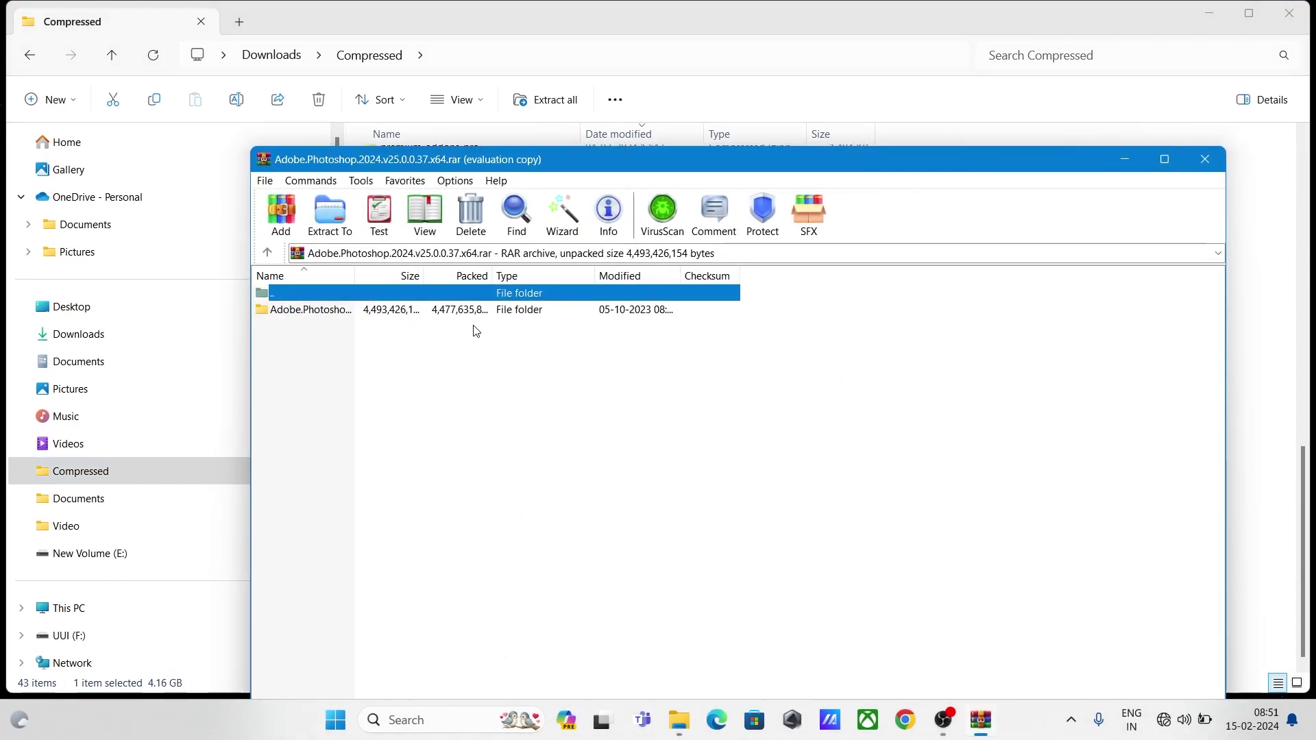
{"action": "left_click", "coordinate": [474, 324]}
{"action": "double_click", "coordinate": [465, 313]}
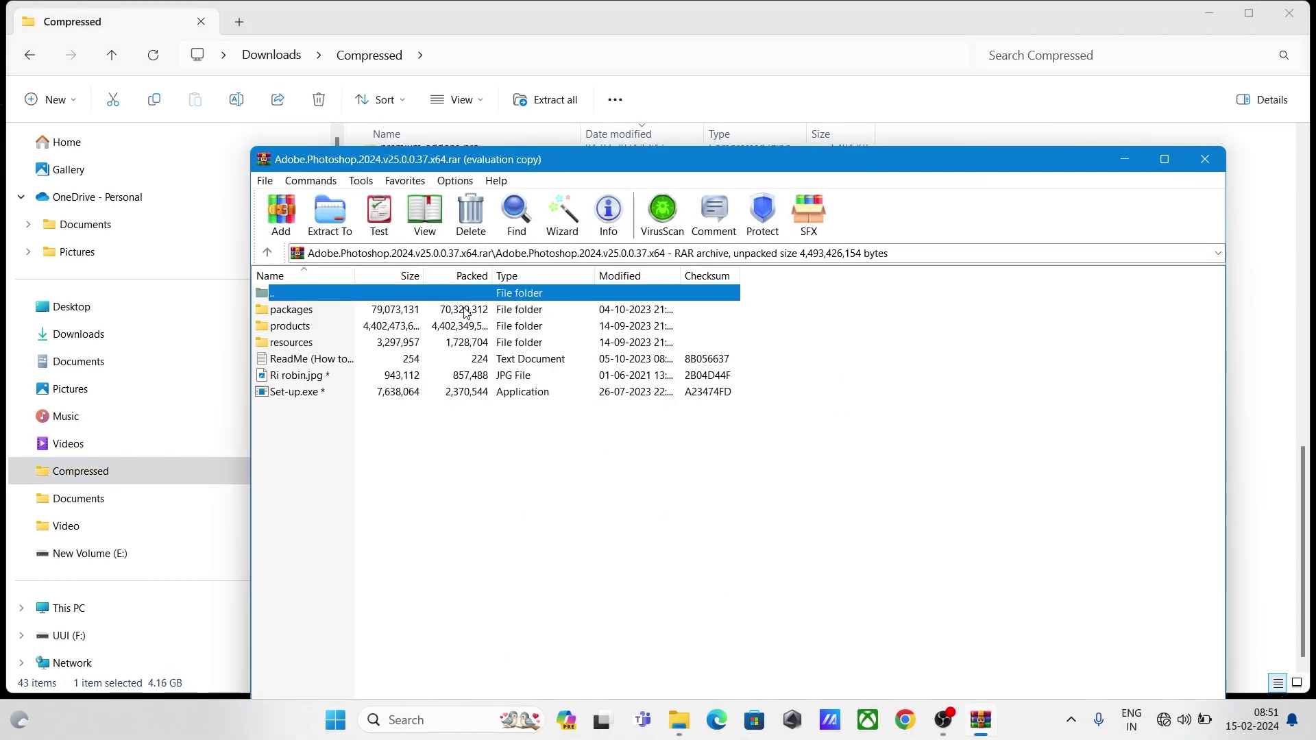
{"action": "double_click", "coordinate": [333, 392]}
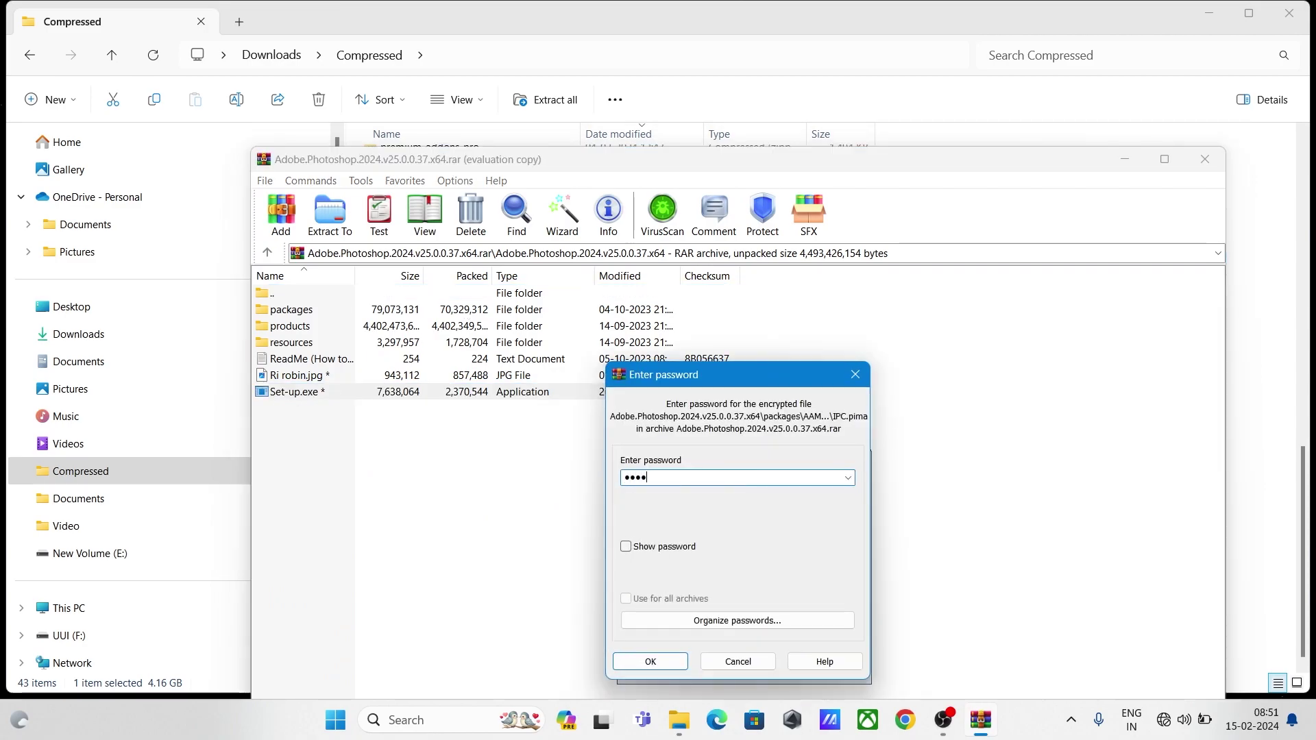
{"action": "key", "text": "Return"}
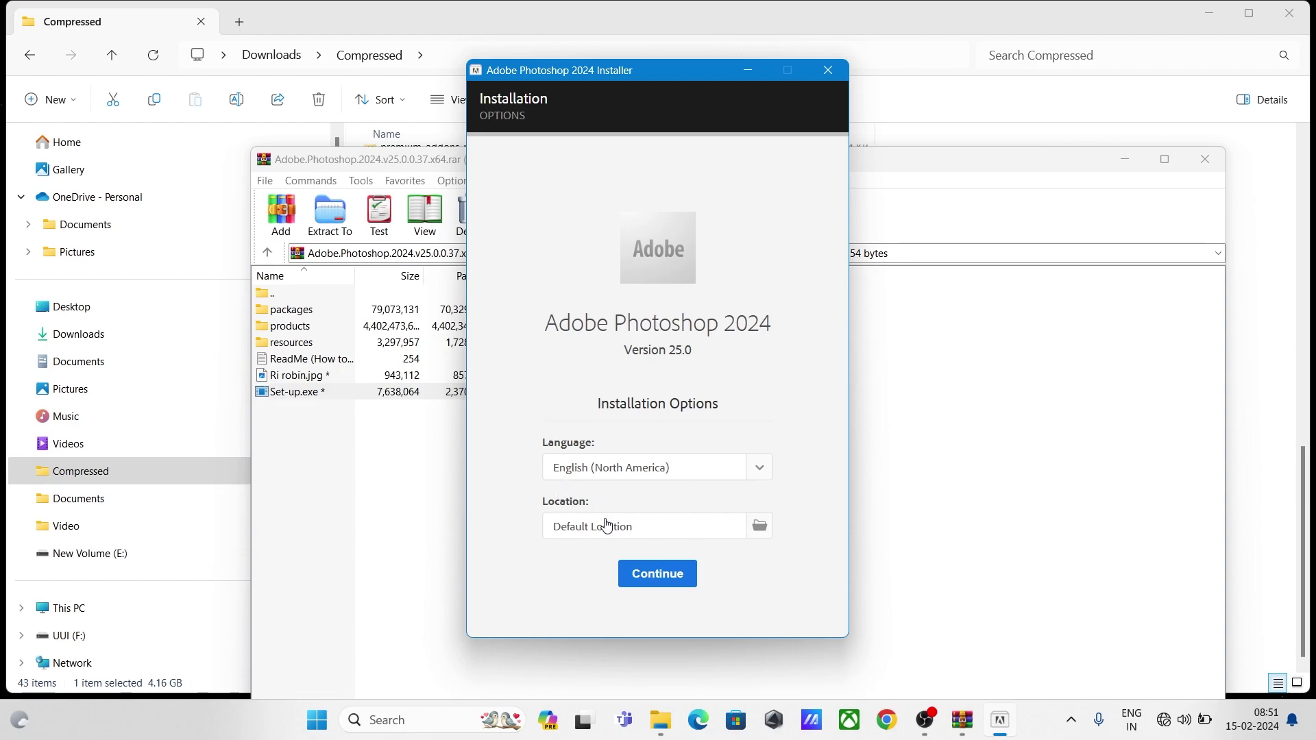
Install Adobe Photoshop 2024 in English (North America) at the default location, then close the installer and the archive.
{"action": "left_click", "coordinate": [656, 583]}
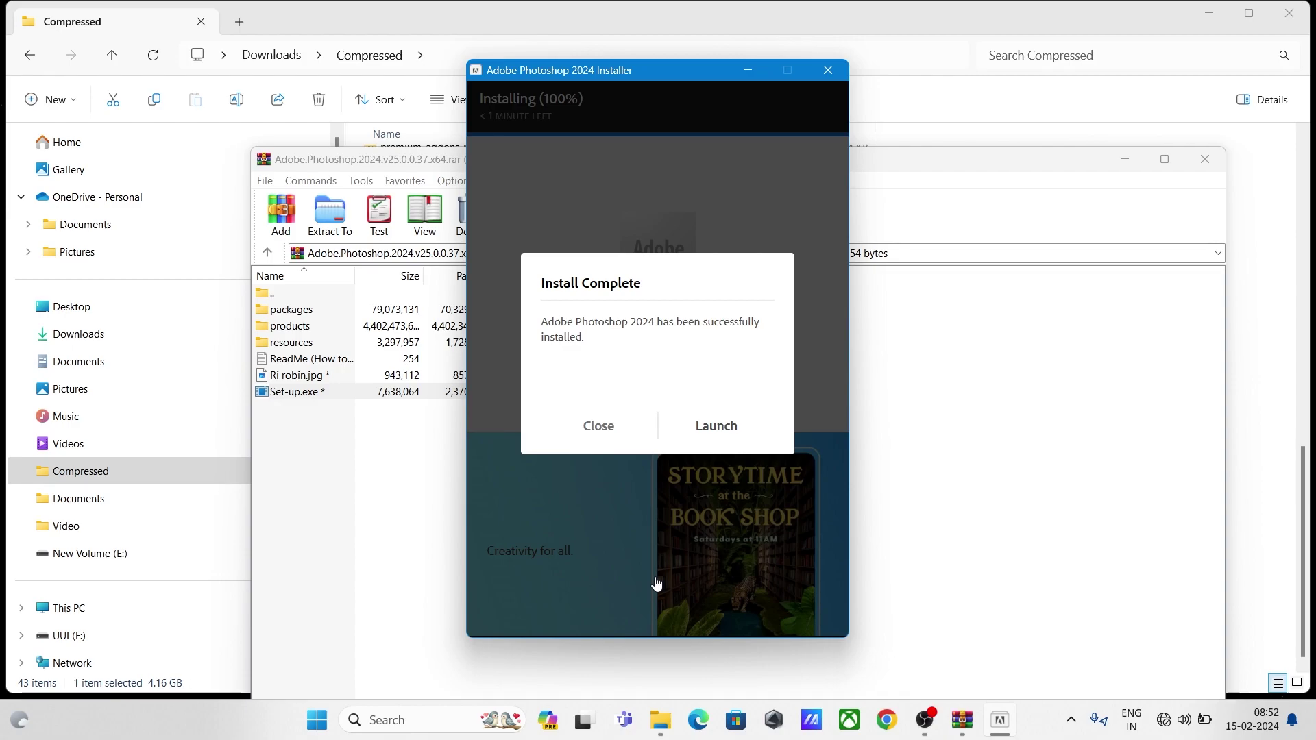
{"action": "left_click", "coordinate": [599, 427]}
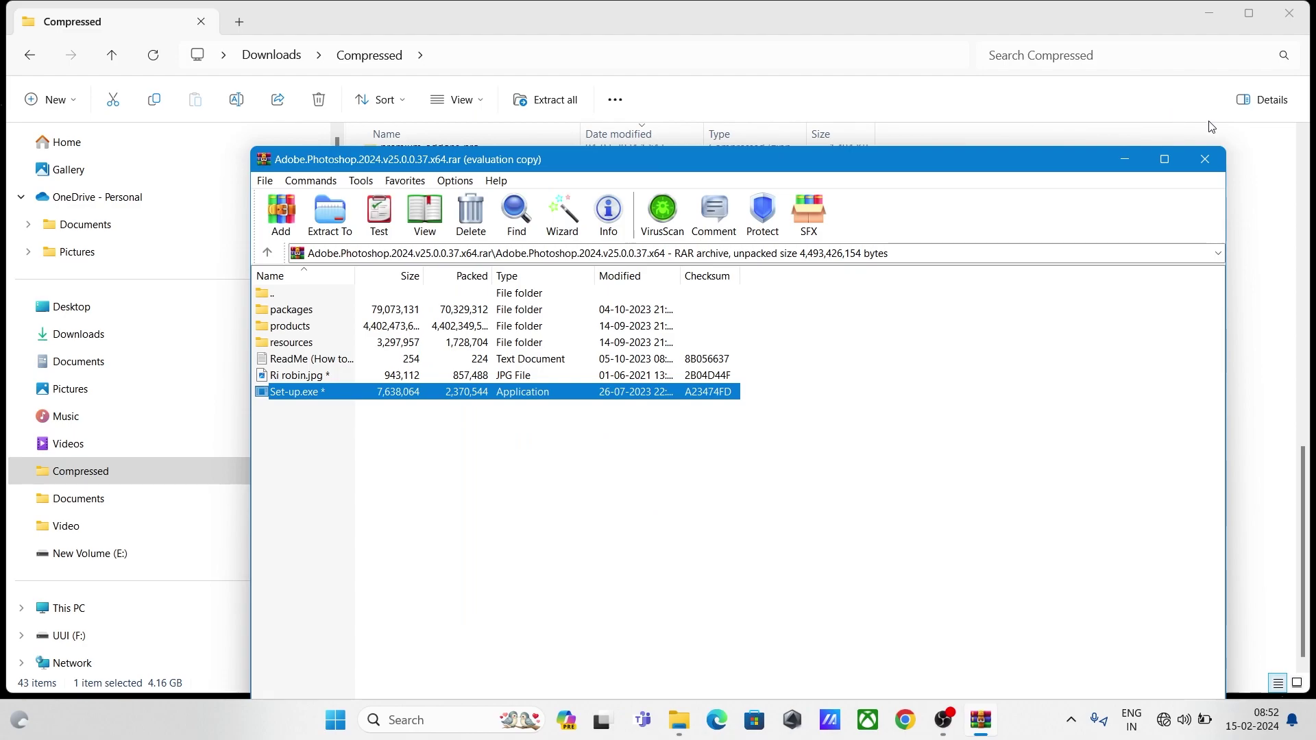
{"action": "left_click", "coordinate": [1208, 159]}
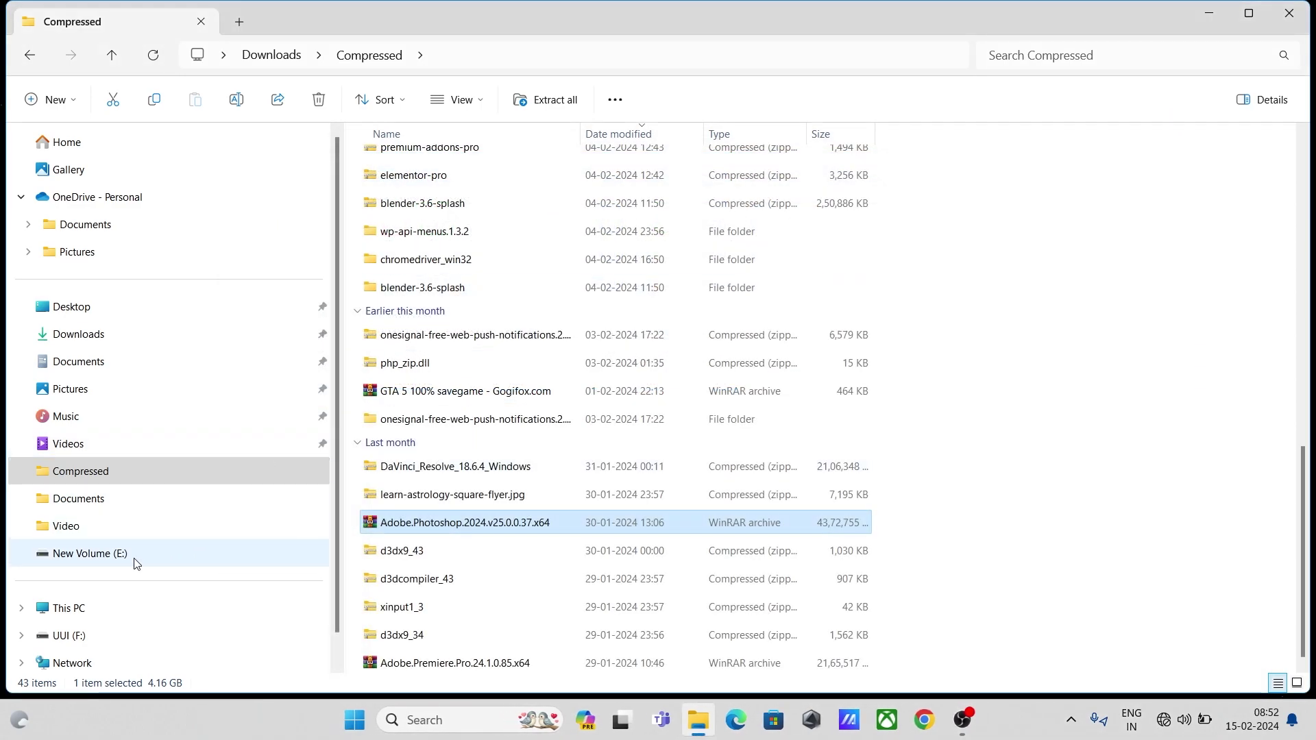
Open the installed Adobe Photoshop 2024 folder under Program Files\Adobe on the OS (C:) drive.
{"action": "left_click", "coordinate": [66, 608]}
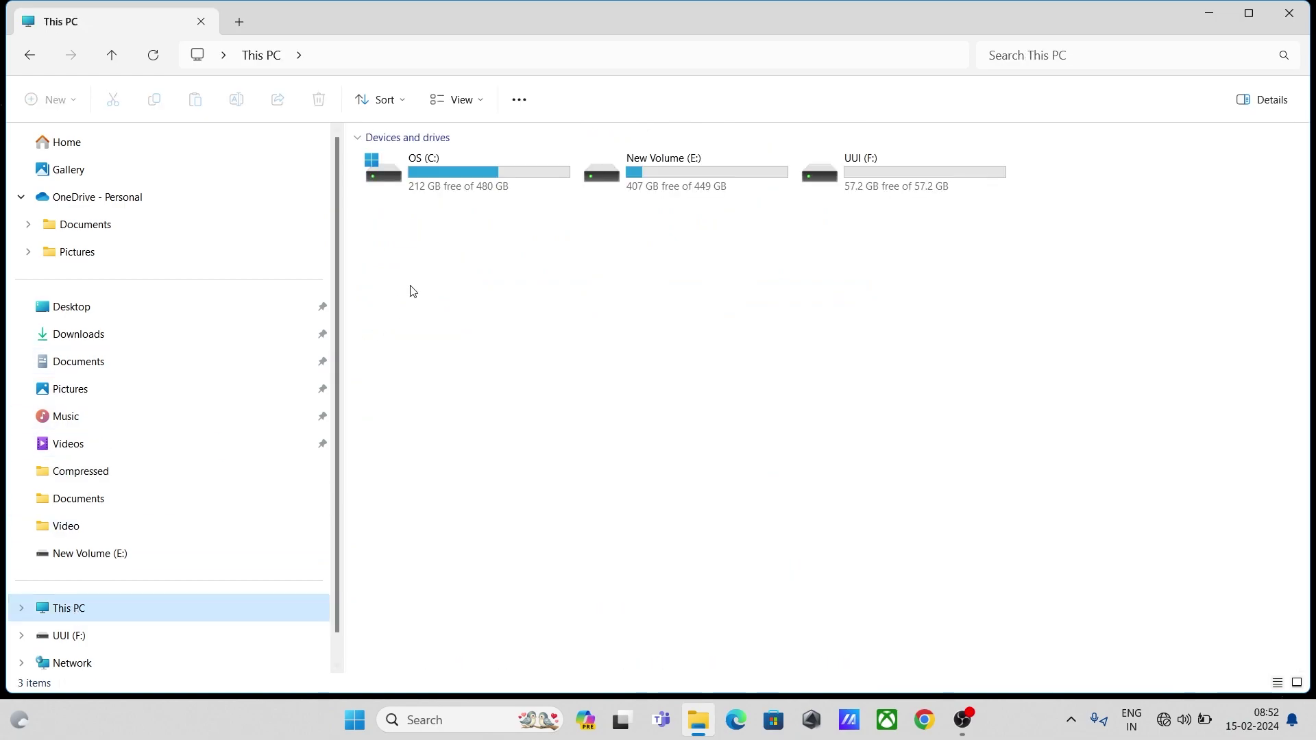
{"action": "double_click", "coordinate": [476, 176]}
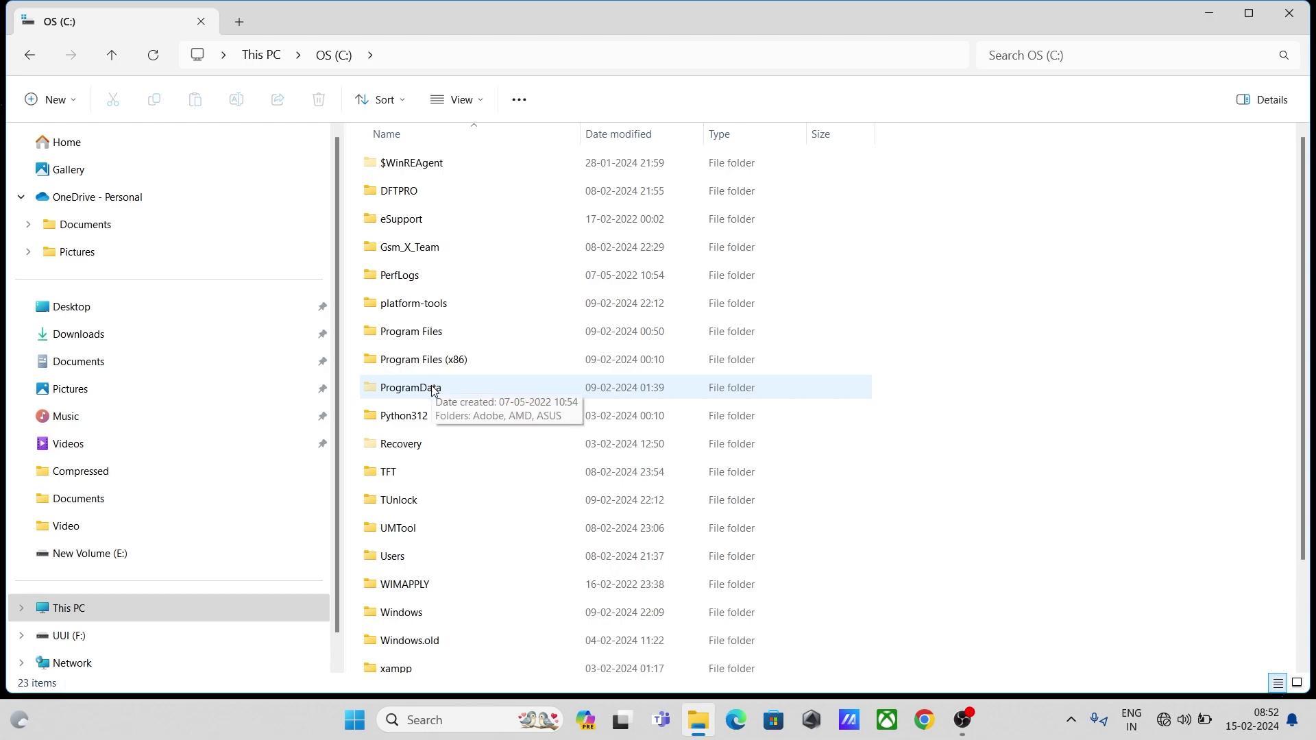
{"action": "double_click", "coordinate": [432, 332]}
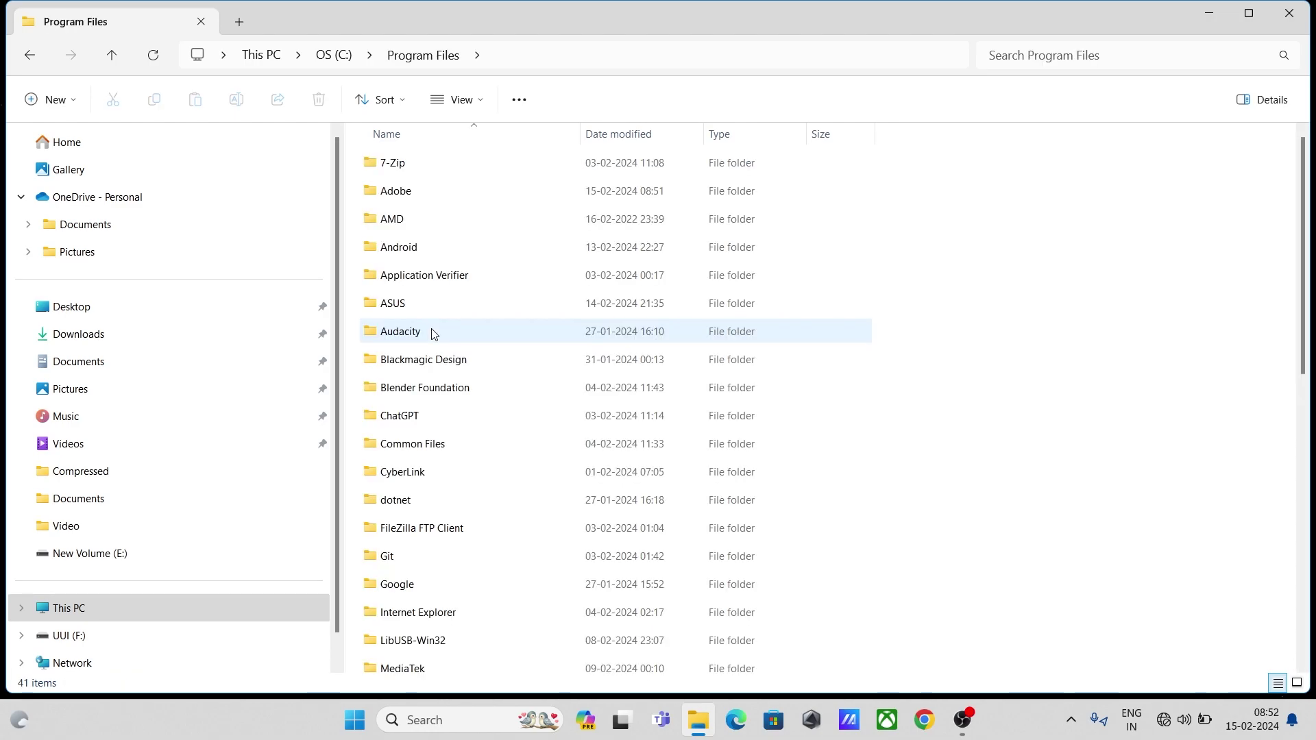
{"action": "double_click", "coordinate": [423, 194]}
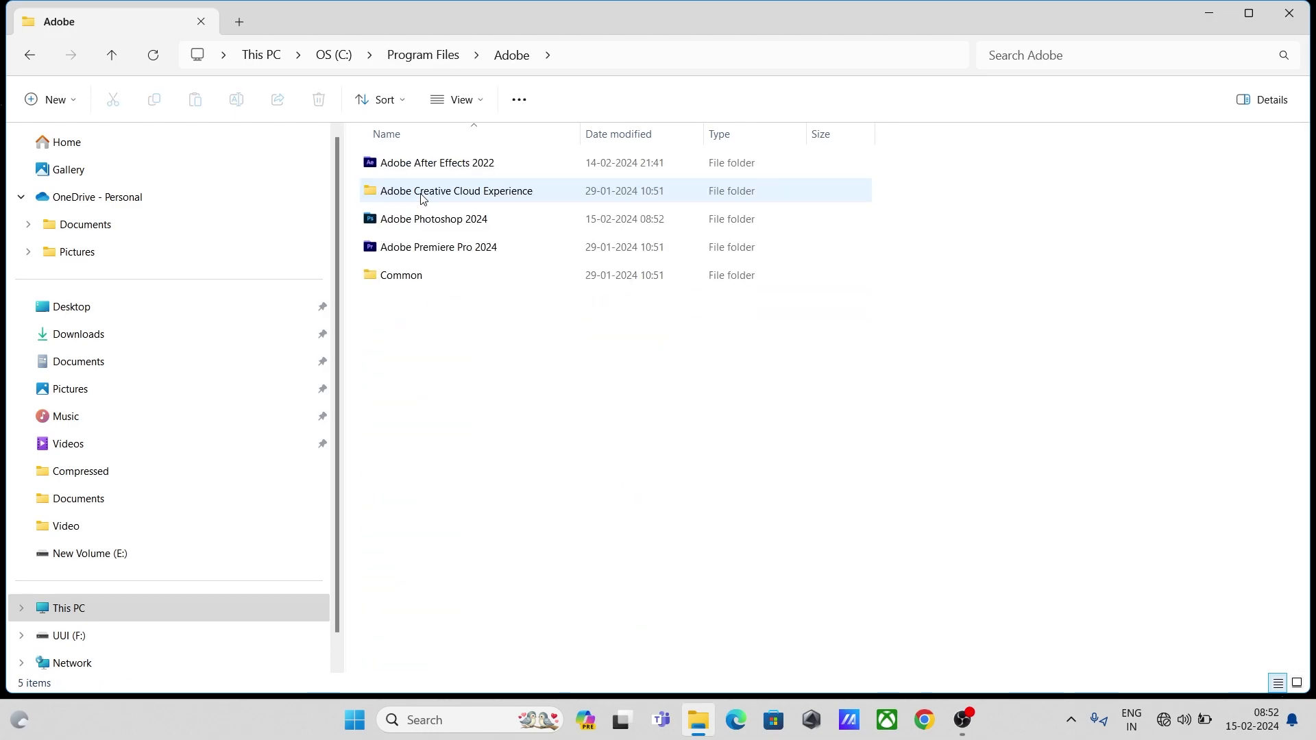
{"action": "double_click", "coordinate": [430, 224]}
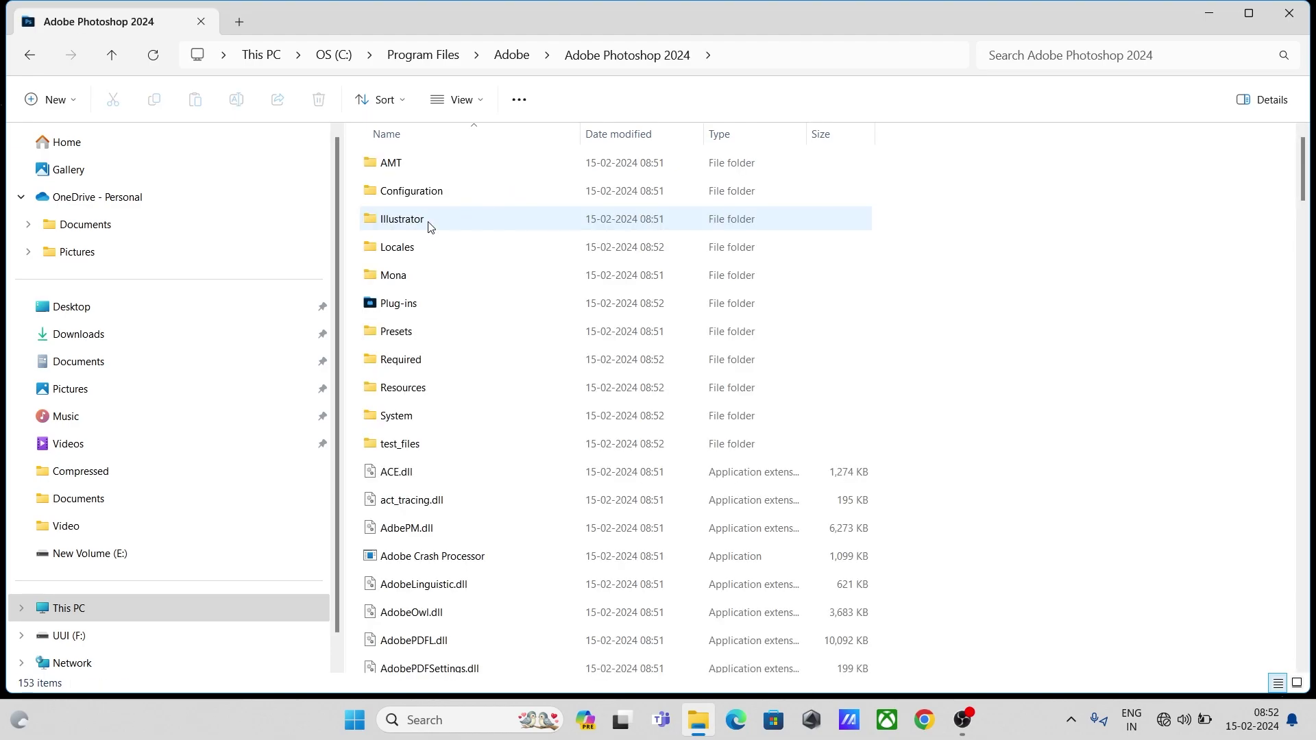
{"action": "scroll", "coordinate": [425, 226], "scroll_direction": "down", "scroll_amount": 2}
{"action": "scroll", "coordinate": [426, 226], "scroll_direction": "up", "scroll_amount": 2}
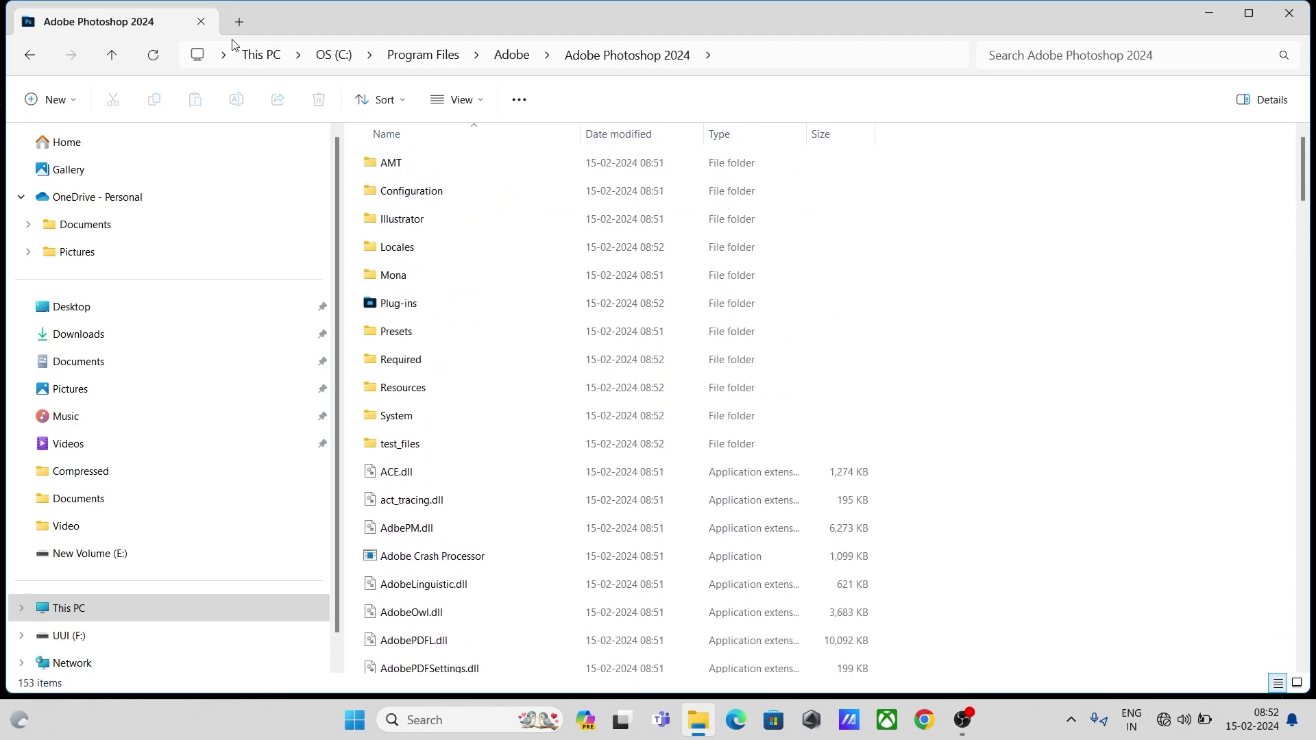
Return to the Adobe folder and cut the whole Adobe Photoshop 2024 folder.
{"action": "left_click", "coordinate": [123, 52]}
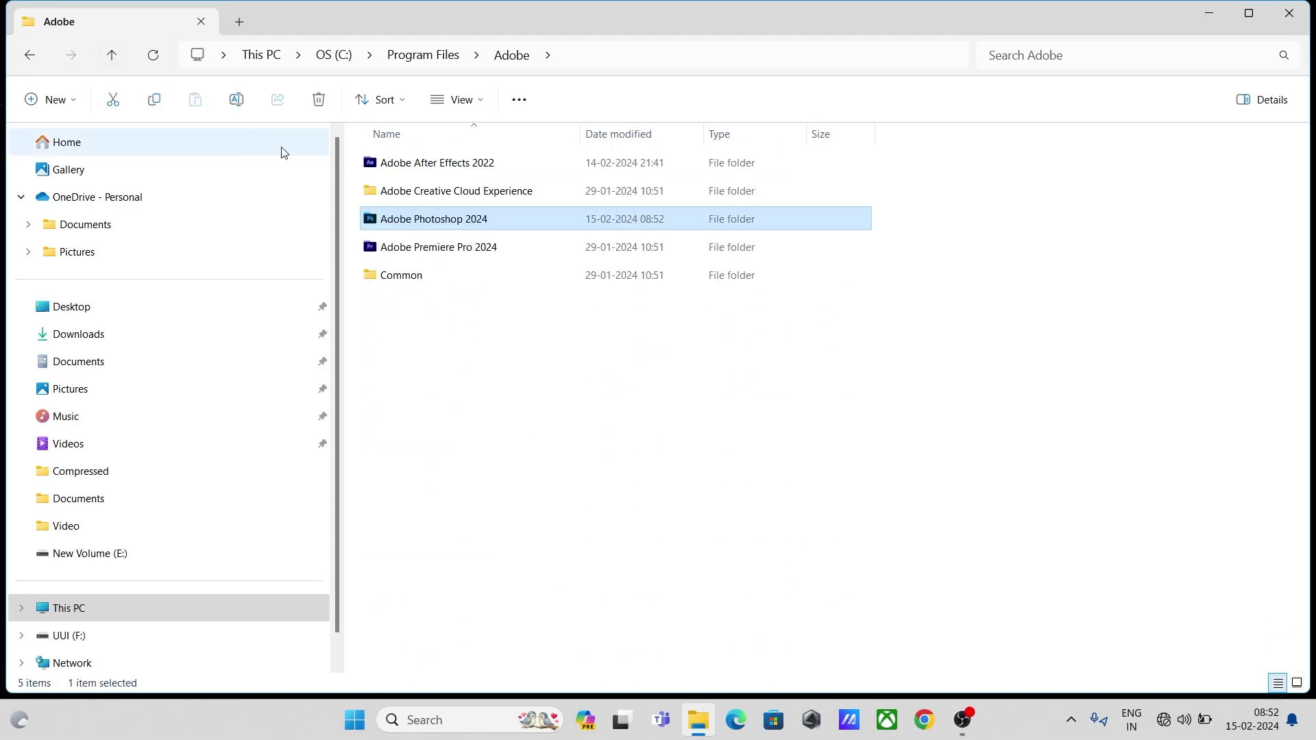
{"action": "right_click", "coordinate": [436, 225]}
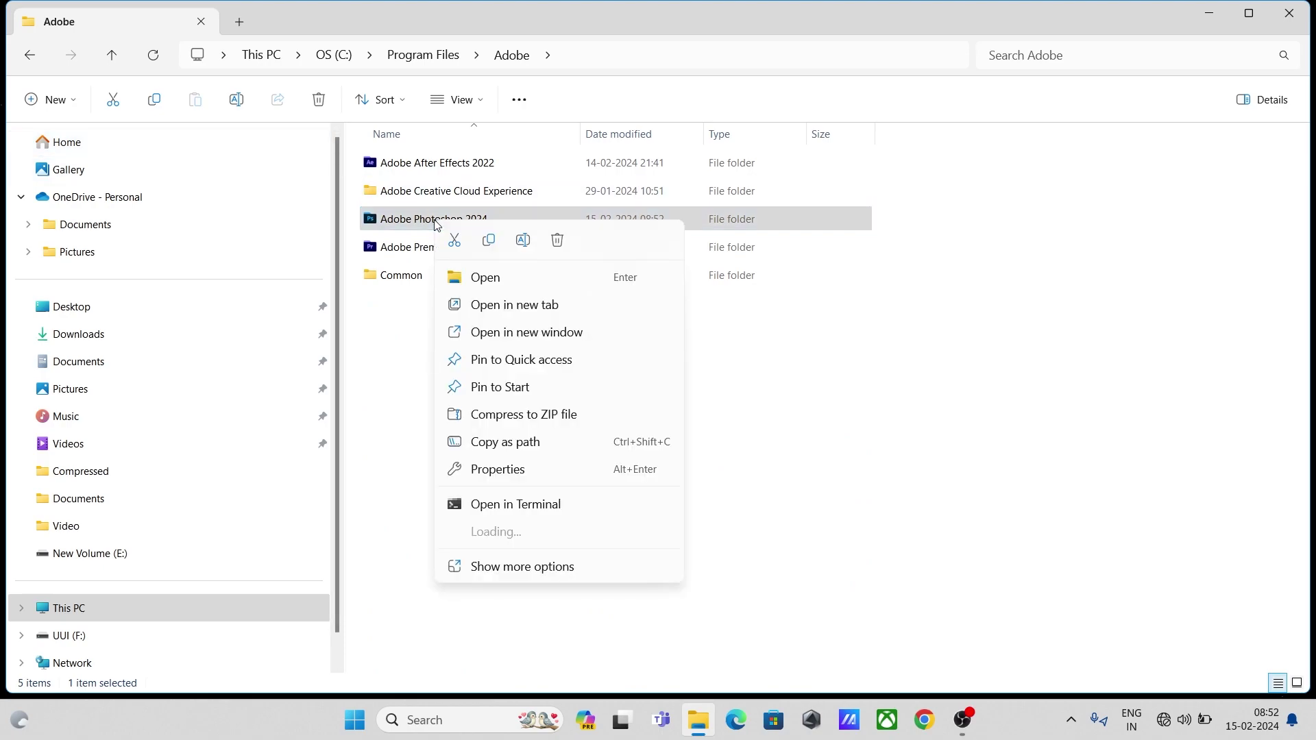
{"action": "left_click", "coordinate": [530, 566]}
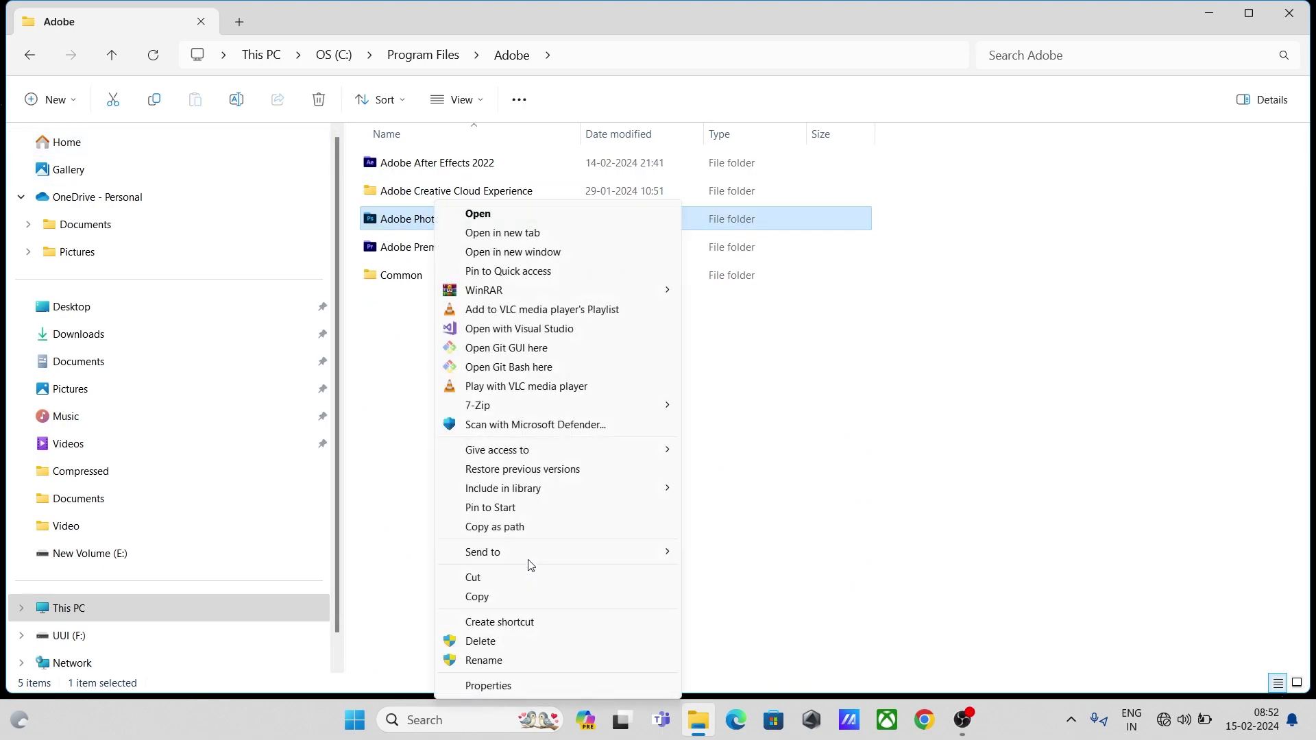
{"action": "left_click", "coordinate": [490, 580]}
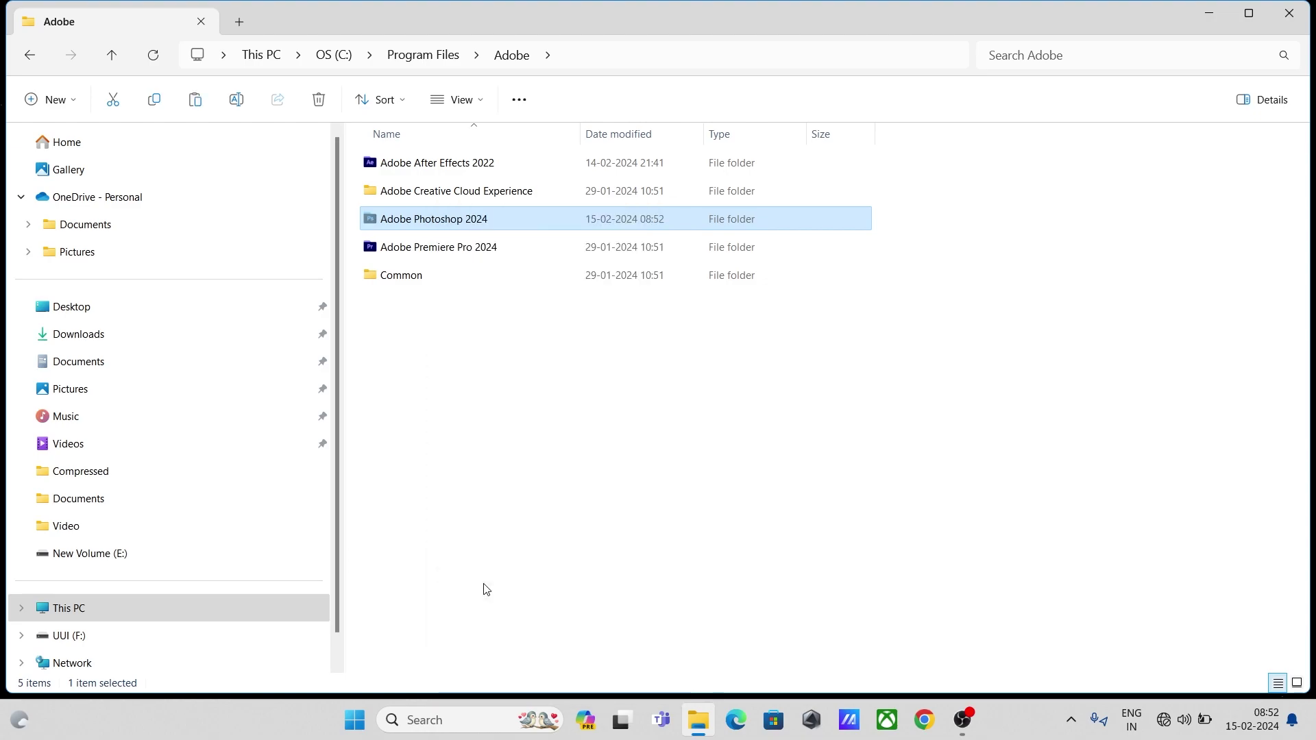
Paste the cut Adobe Photoshop 2024 folder into the root of the UUI (F:) drive.
{"action": "left_click", "coordinate": [181, 648]}
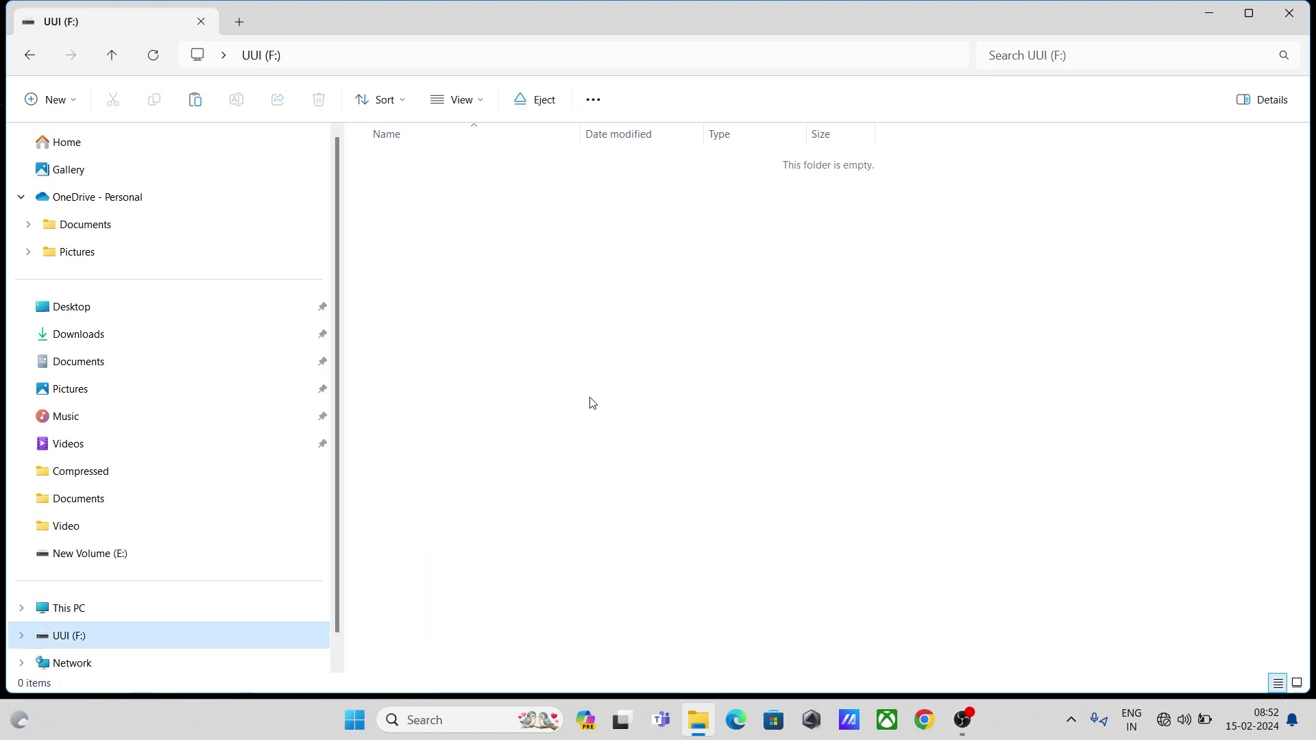
{"action": "left_click", "coordinate": [77, 619]}
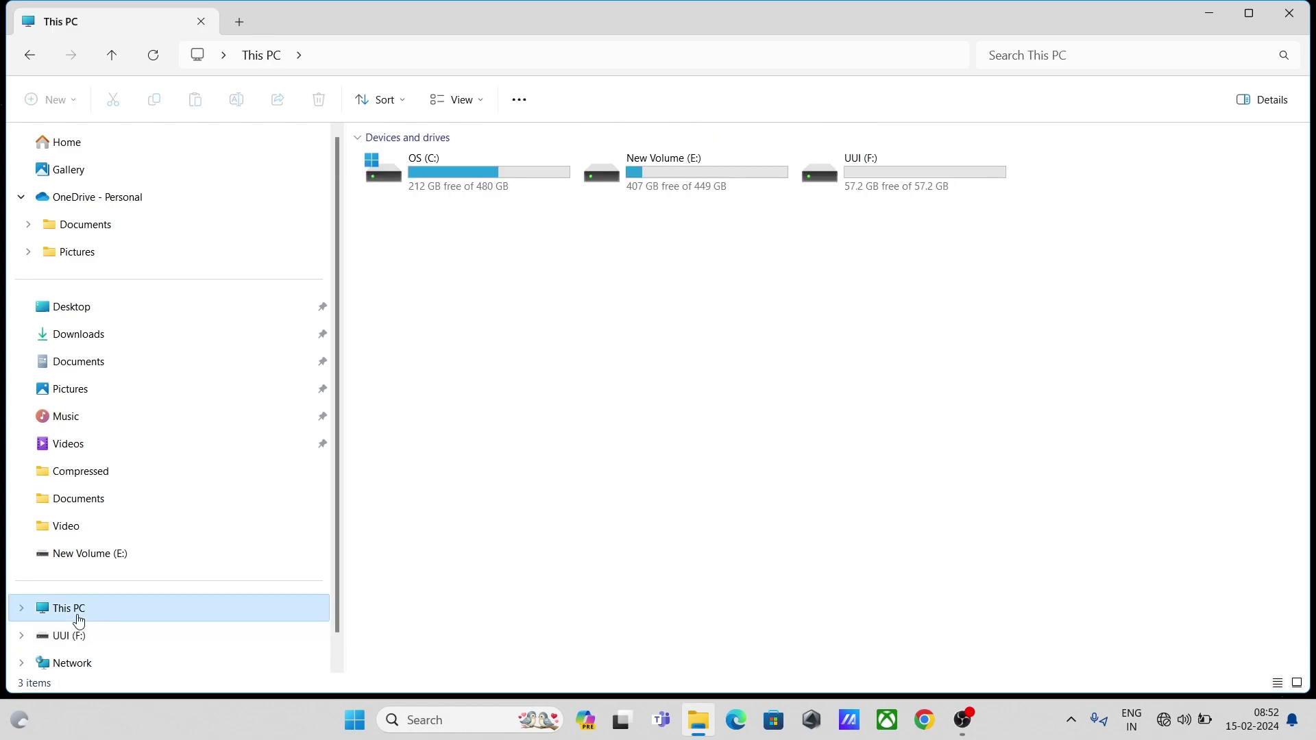
{"action": "double_click", "coordinate": [883, 187]}
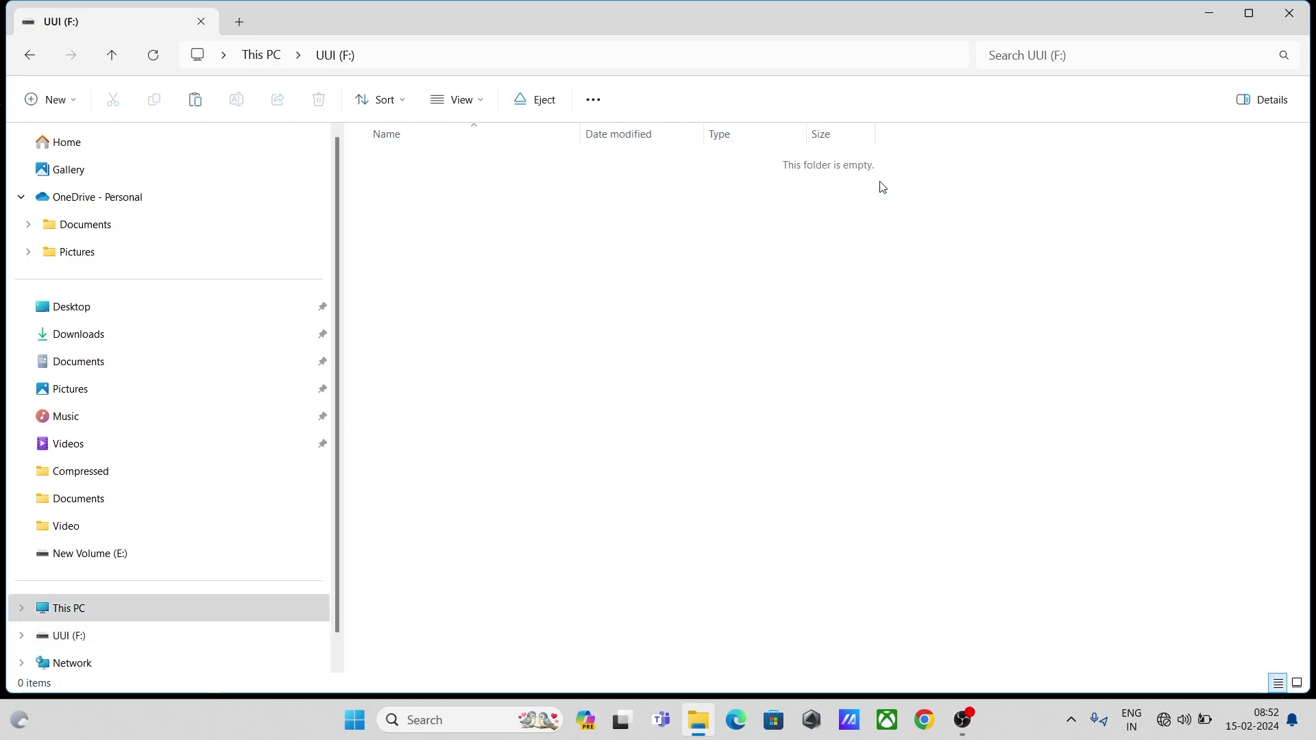
{"action": "right_click", "coordinate": [670, 247]}
{"action": "left_click", "coordinate": [678, 260]}
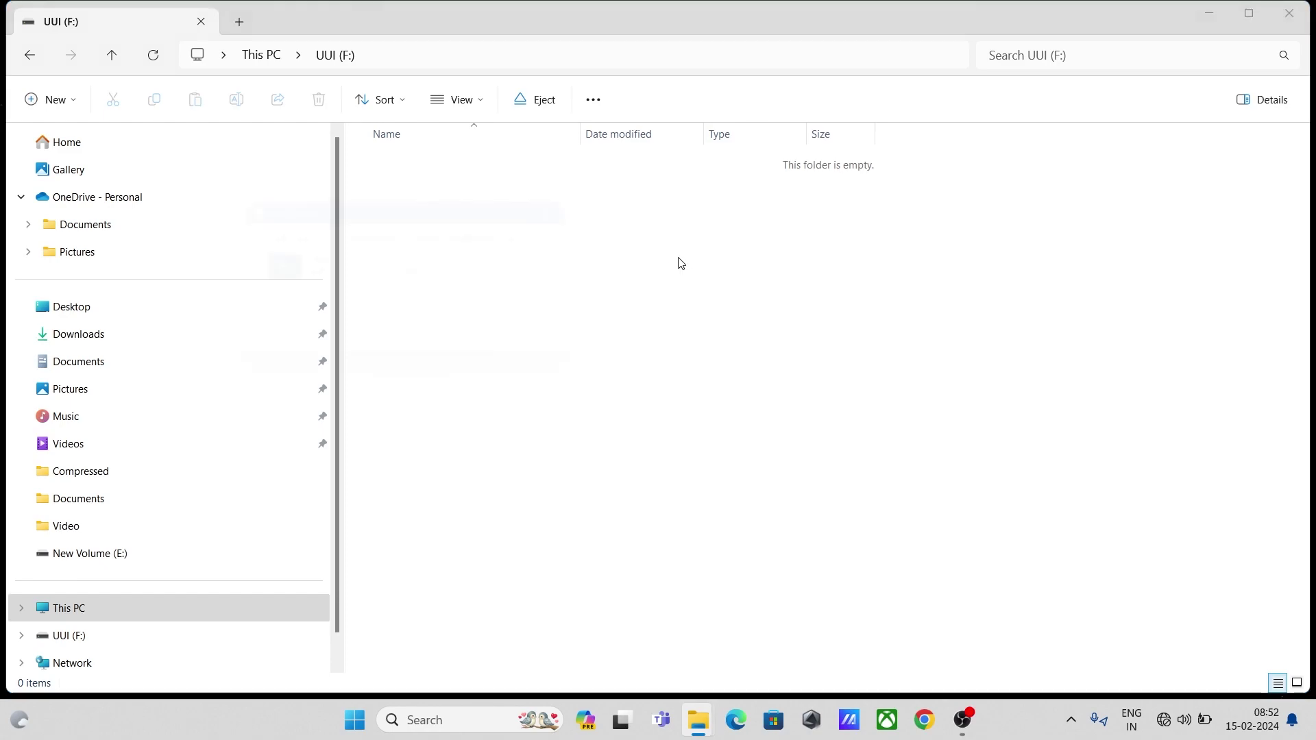
{"action": "left_click", "coordinate": [350, 281]}
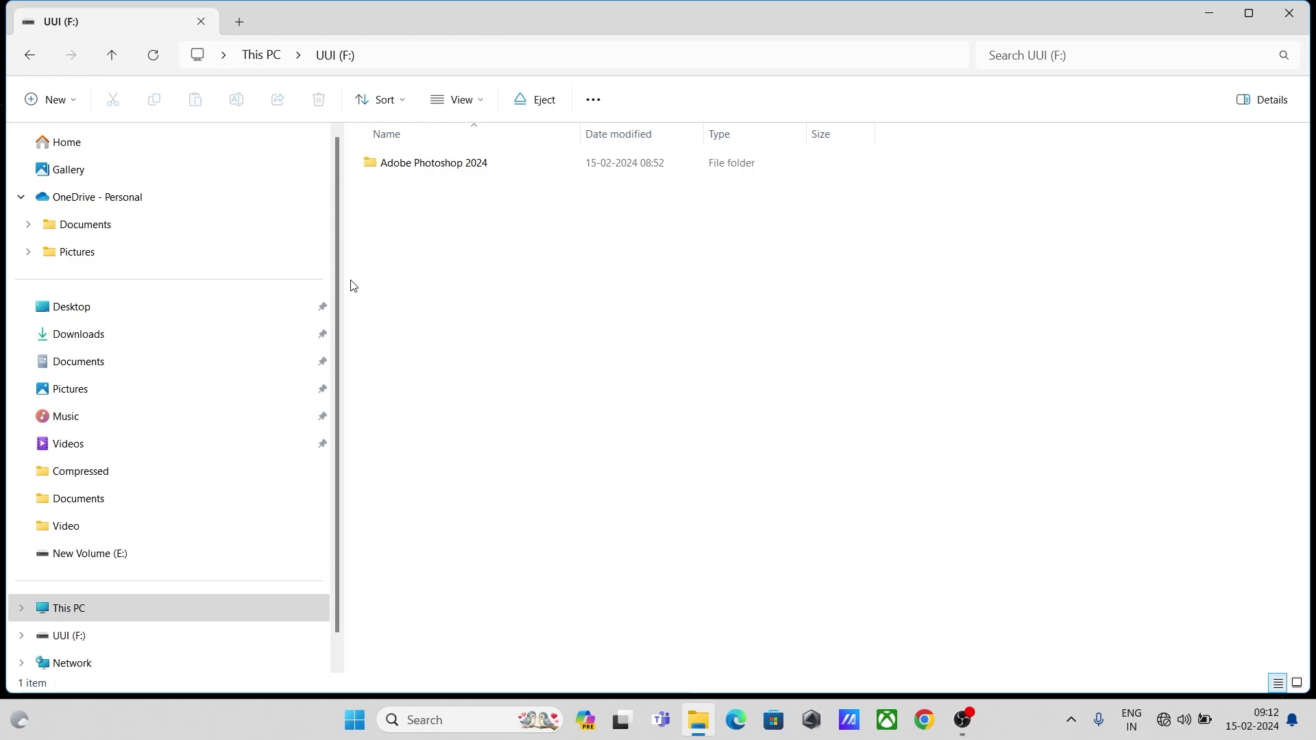
Look through the Adobe Photoshop 2024 folder on the UUI (F:) drive for the Photoshop application file.
{"action": "left_click", "coordinate": [69, 635]}
{"action": "double_click", "coordinate": [451, 163]}
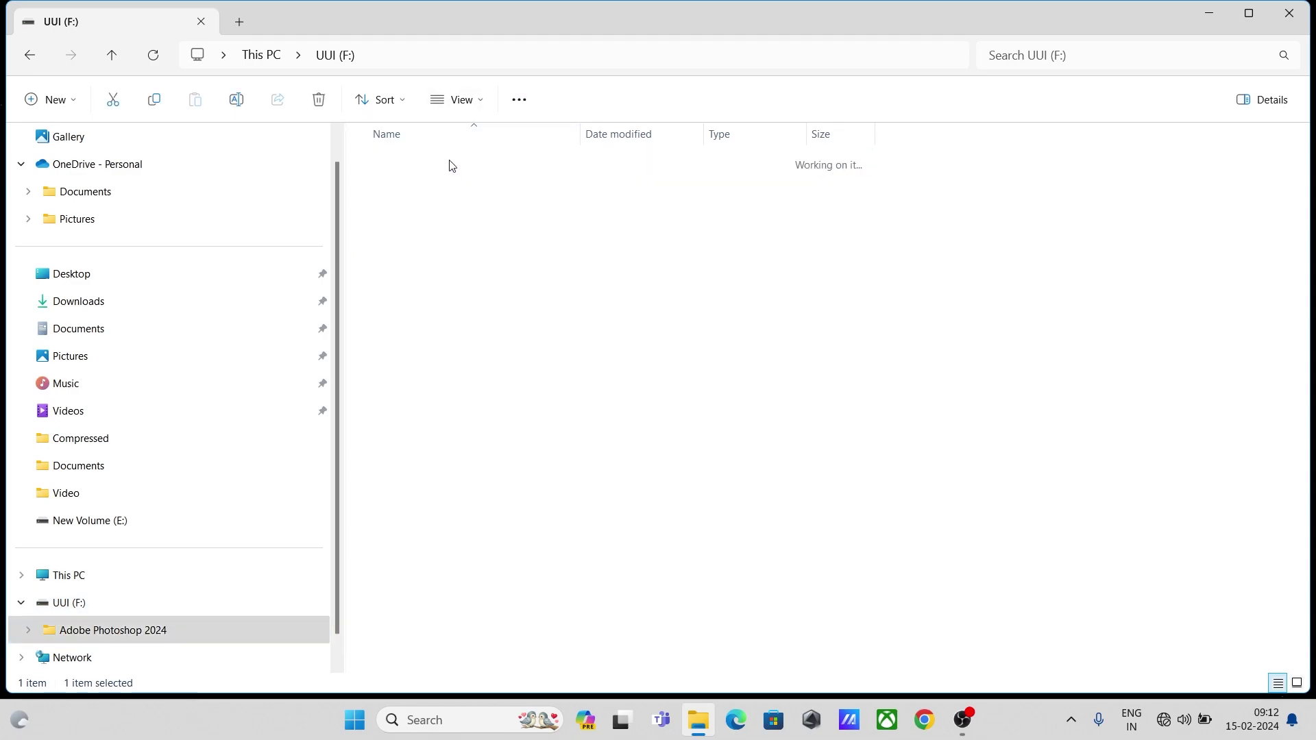
{"action": "scroll", "coordinate": [528, 377], "scroll_direction": "down", "scroll_amount": 2}
{"action": "scroll", "coordinate": [536, 401], "scroll_direction": "down", "scroll_amount": 15}
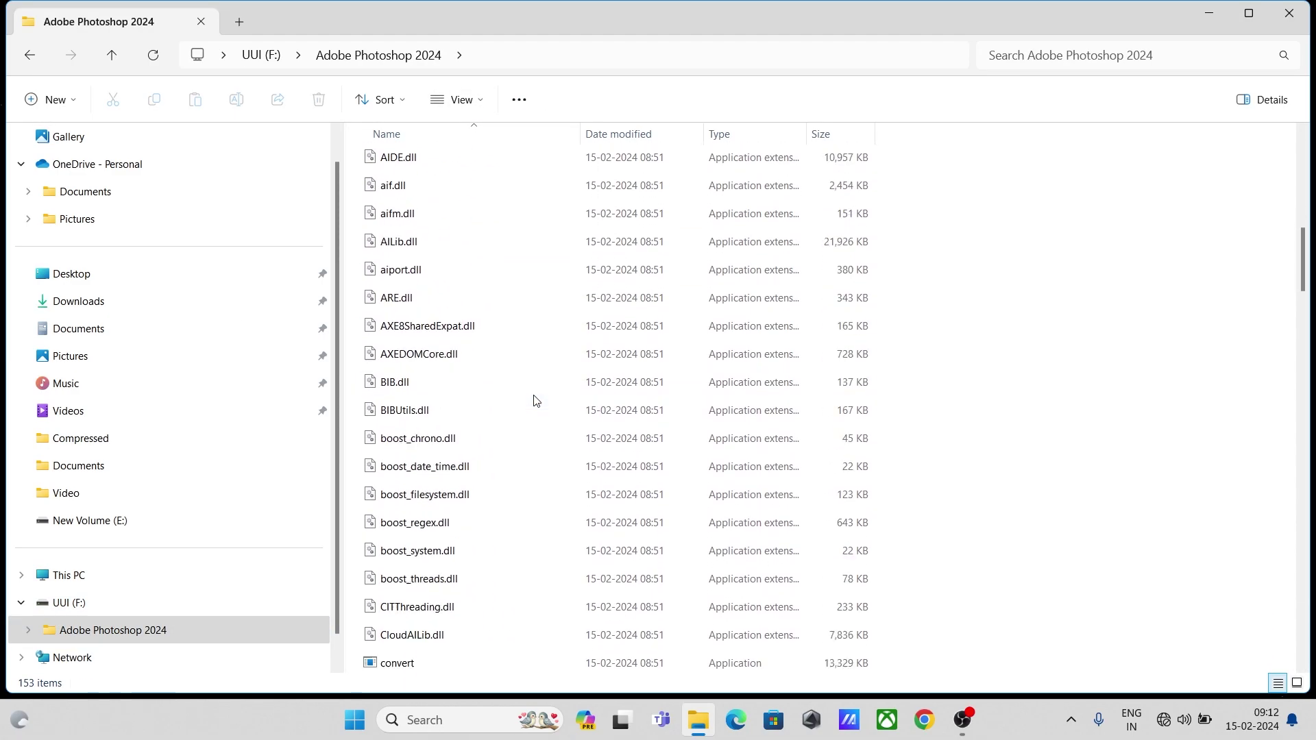
{"action": "scroll", "coordinate": [536, 402], "scroll_direction": "down", "scroll_amount": 12}
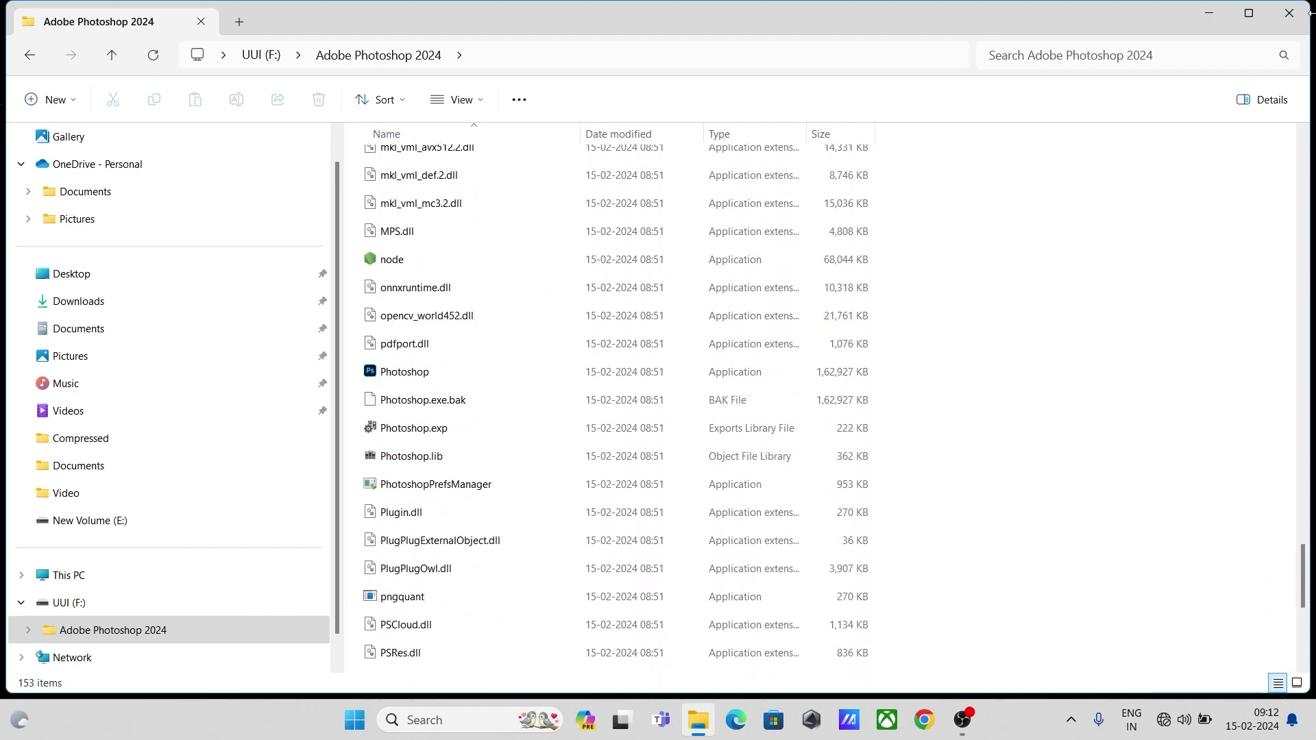
Close the file window and reopen the Adobe Photoshop 2024 folder on the UUI (F:) drive from This PC.
{"action": "left_click", "coordinate": [1289, 13]}
{"action": "double_click", "coordinate": [31, 30]}
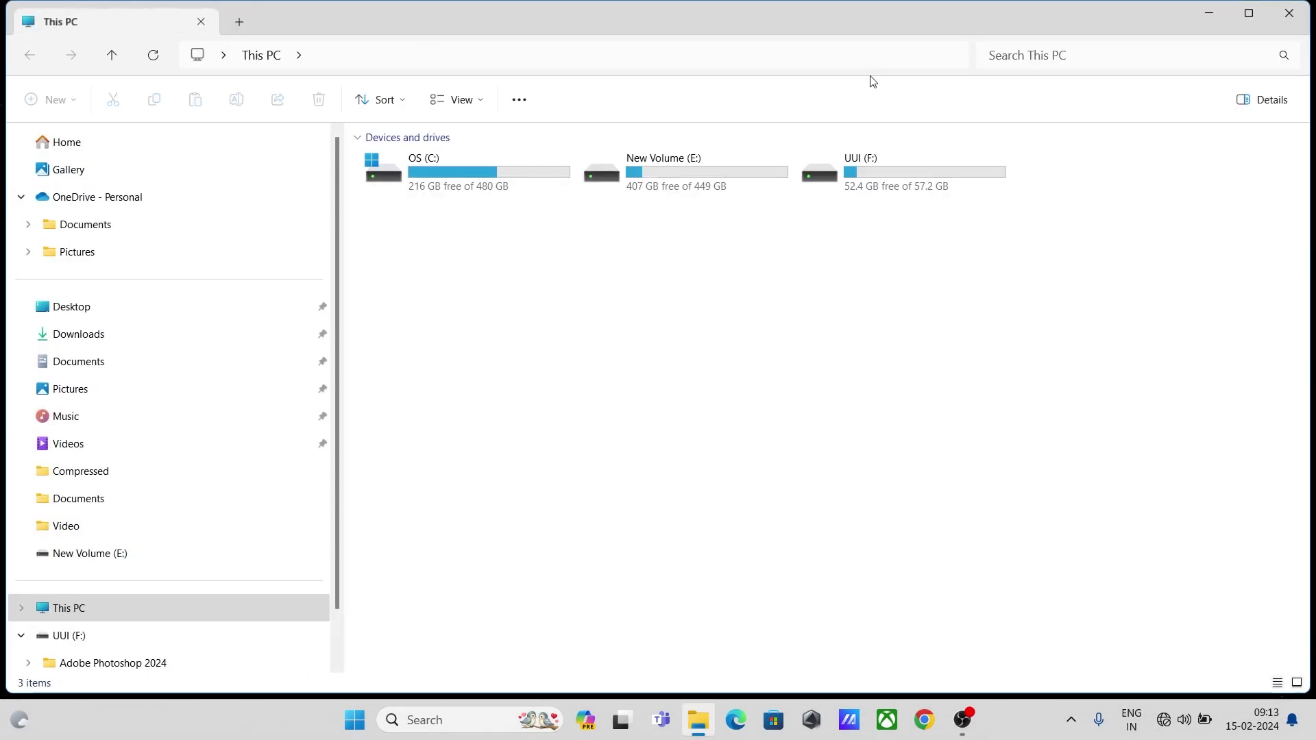
{"action": "double_click", "coordinate": [928, 159]}
{"action": "double_click", "coordinate": [648, 171]}
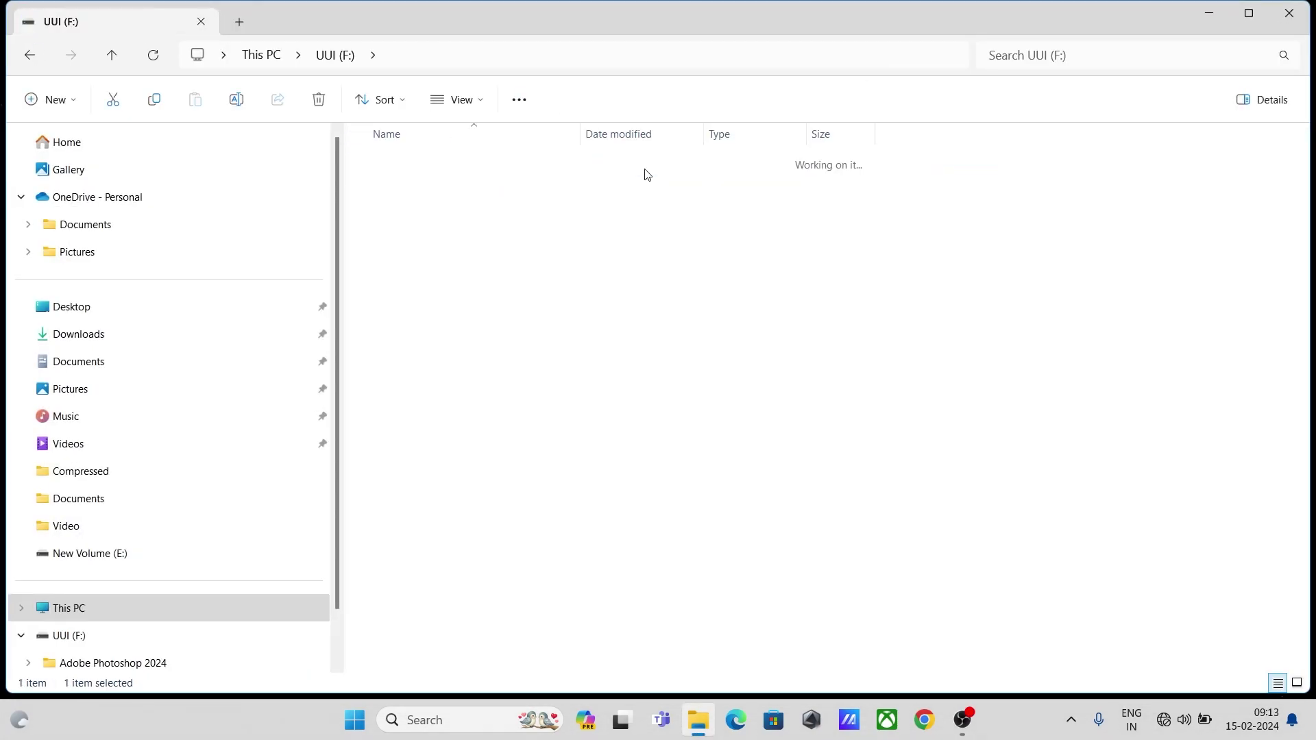
Launch the Photoshop application from the Adobe Photoshop 2024 folder on the UUI (F:) drive and start a new document.
{"action": "scroll", "coordinate": [529, 437], "scroll_direction": "down", "scroll_amount": 3}
{"action": "scroll", "coordinate": [529, 434], "scroll_direction": "down", "scroll_amount": 20}
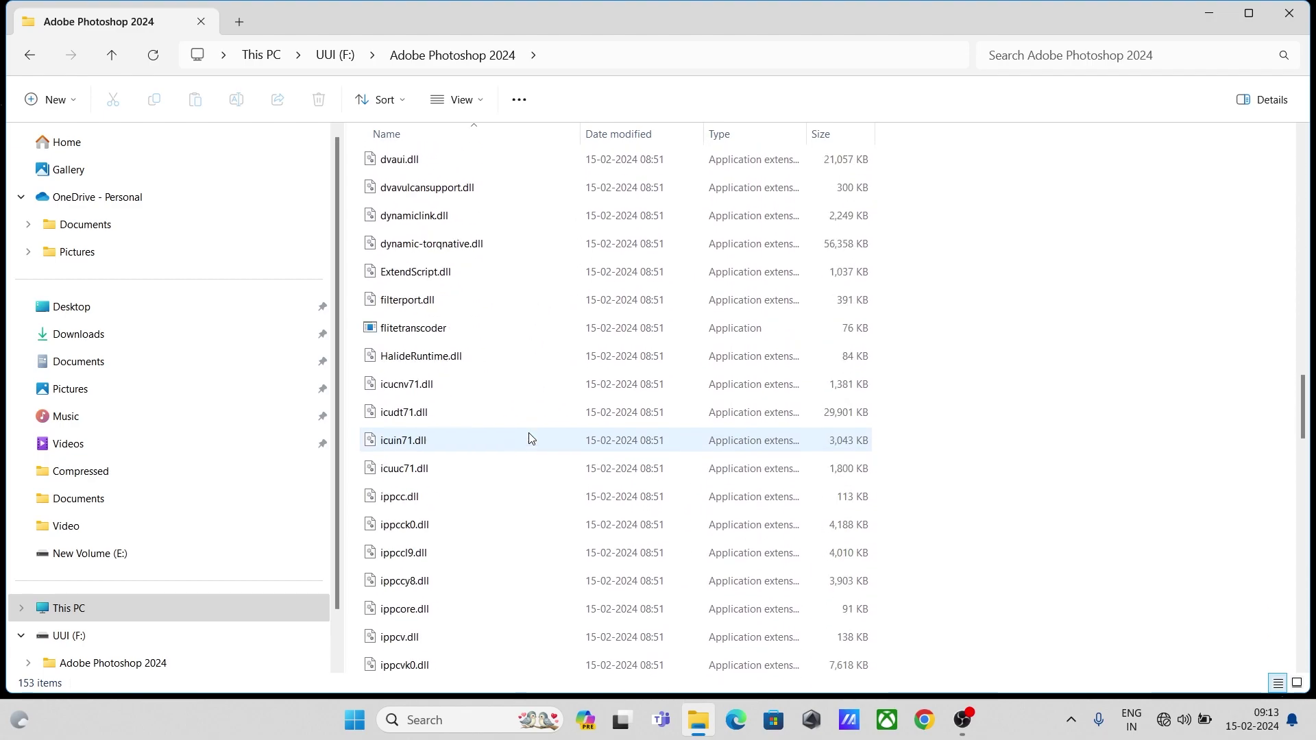
{"action": "scroll", "coordinate": [528, 434], "scroll_direction": "up", "scroll_amount": 4}
{"action": "scroll", "coordinate": [528, 437], "scroll_direction": "up", "scroll_amount": 1}
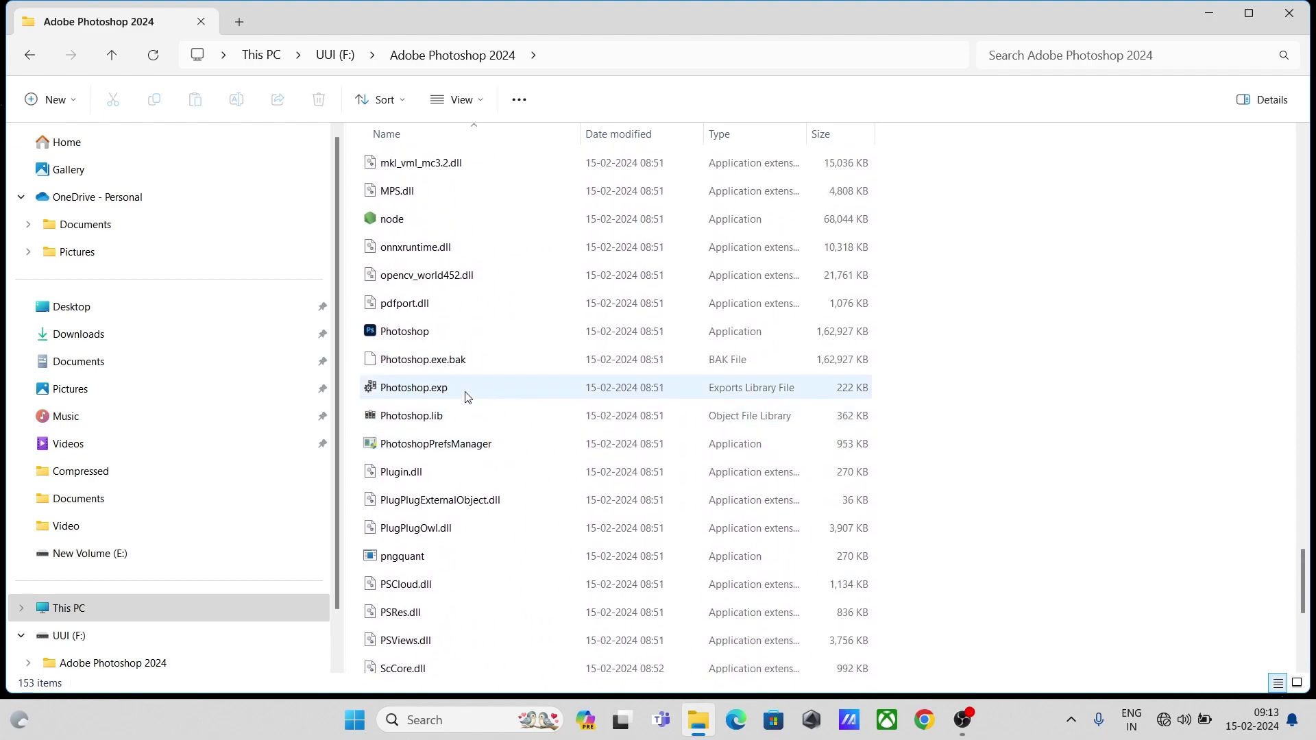
{"action": "double_click", "coordinate": [424, 333]}
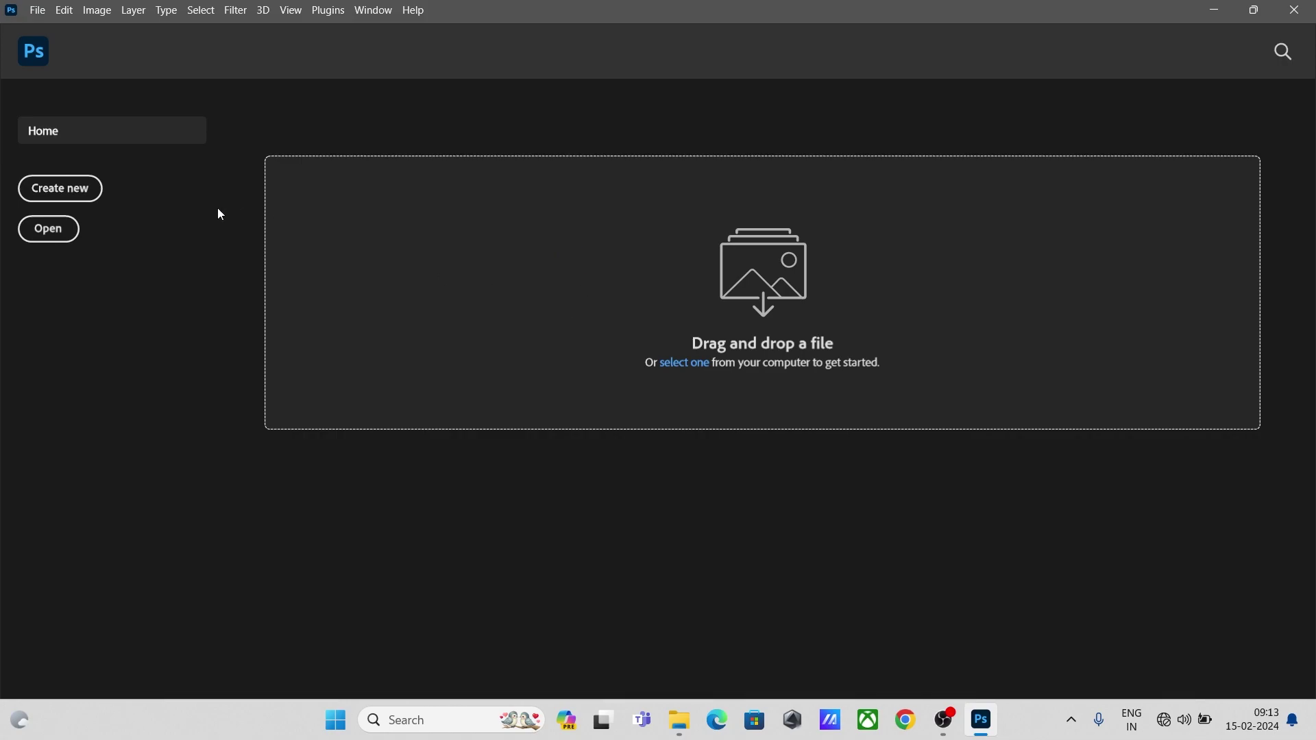
{"action": "left_click", "coordinate": [48, 204]}
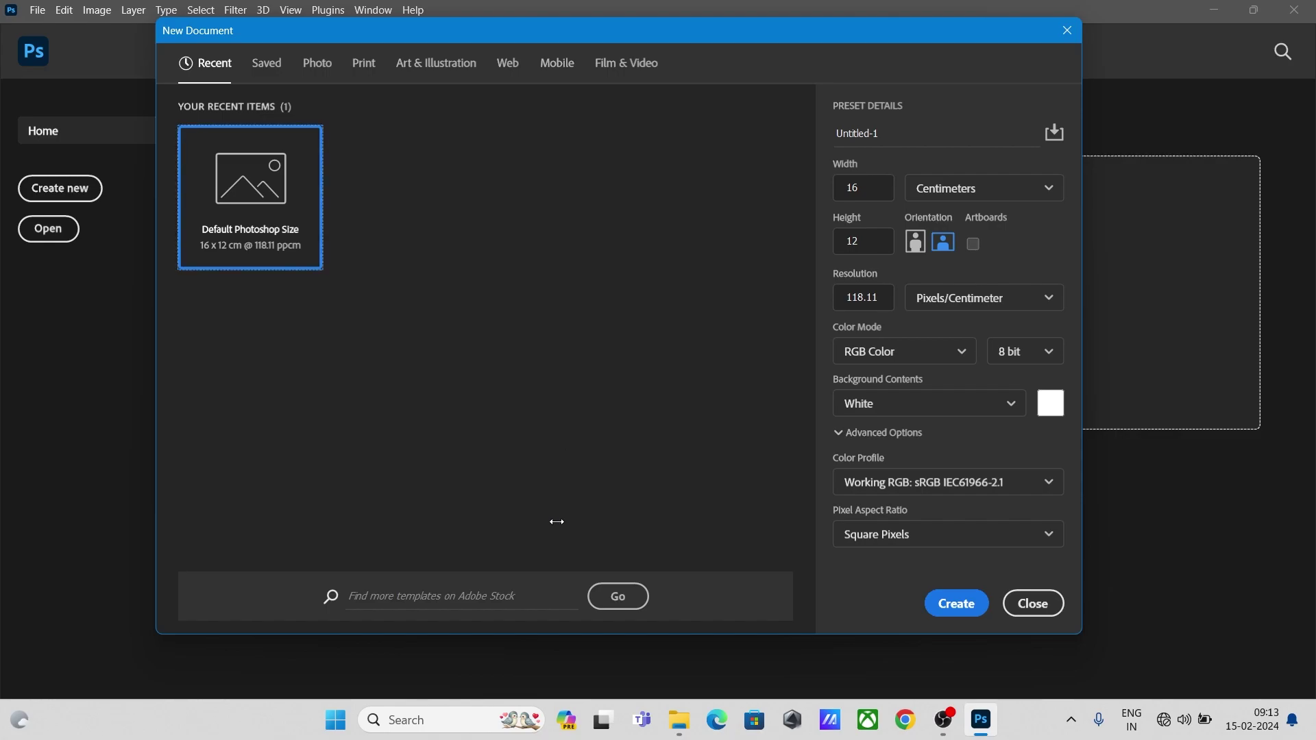
Switch to File Explorer, go up to This PC, and shrink and move its window so the New Document dialog stays partly visible.
{"action": "left_click", "coordinate": [679, 720]}
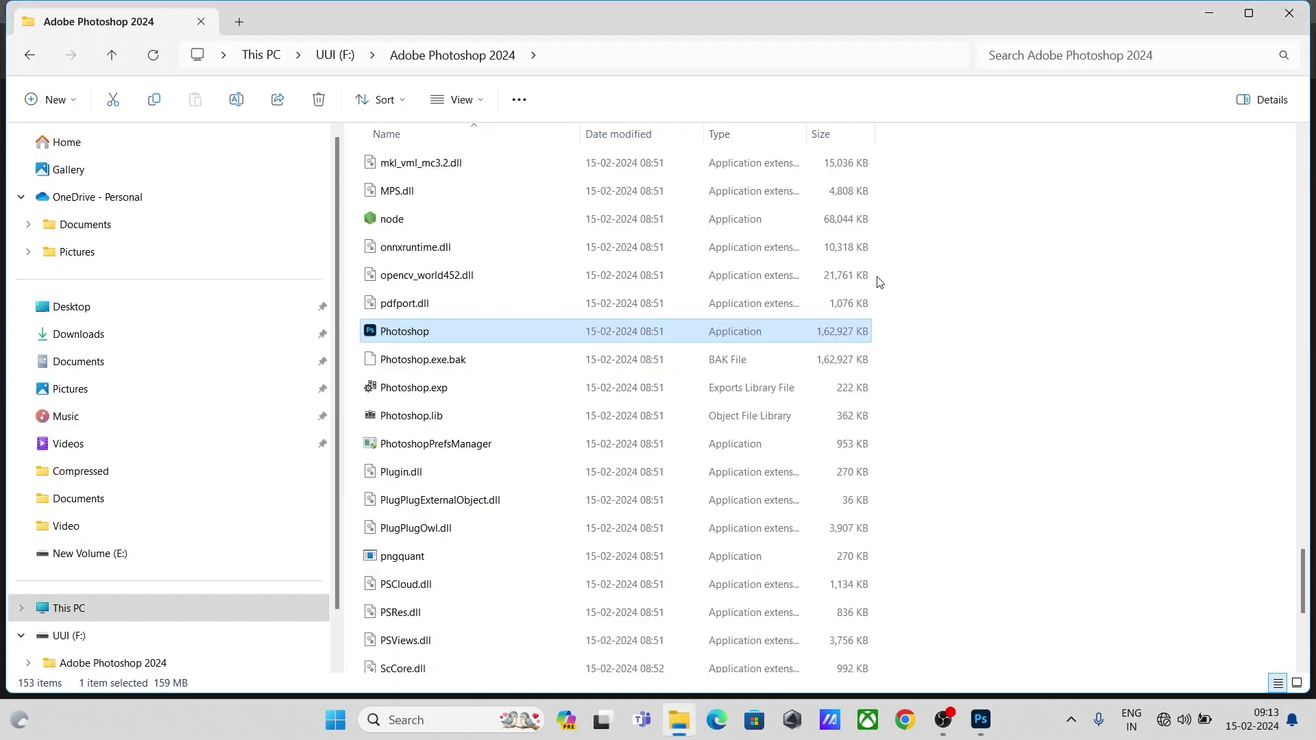
{"action": "left_click", "coordinate": [113, 55]}
{"action": "left_click", "coordinate": [113, 55]}
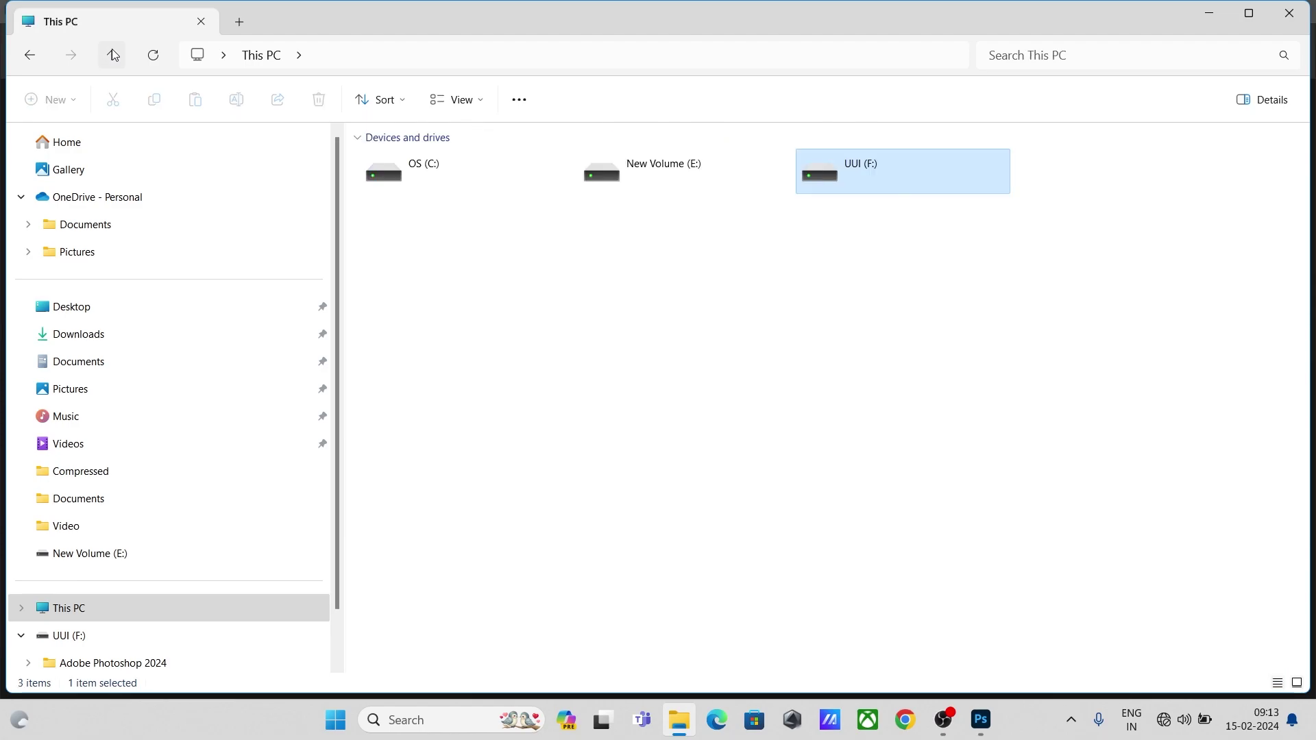
{"action": "left_click", "coordinate": [1259, 19]}
{"action": "left_click", "coordinate": [1258, 19]}
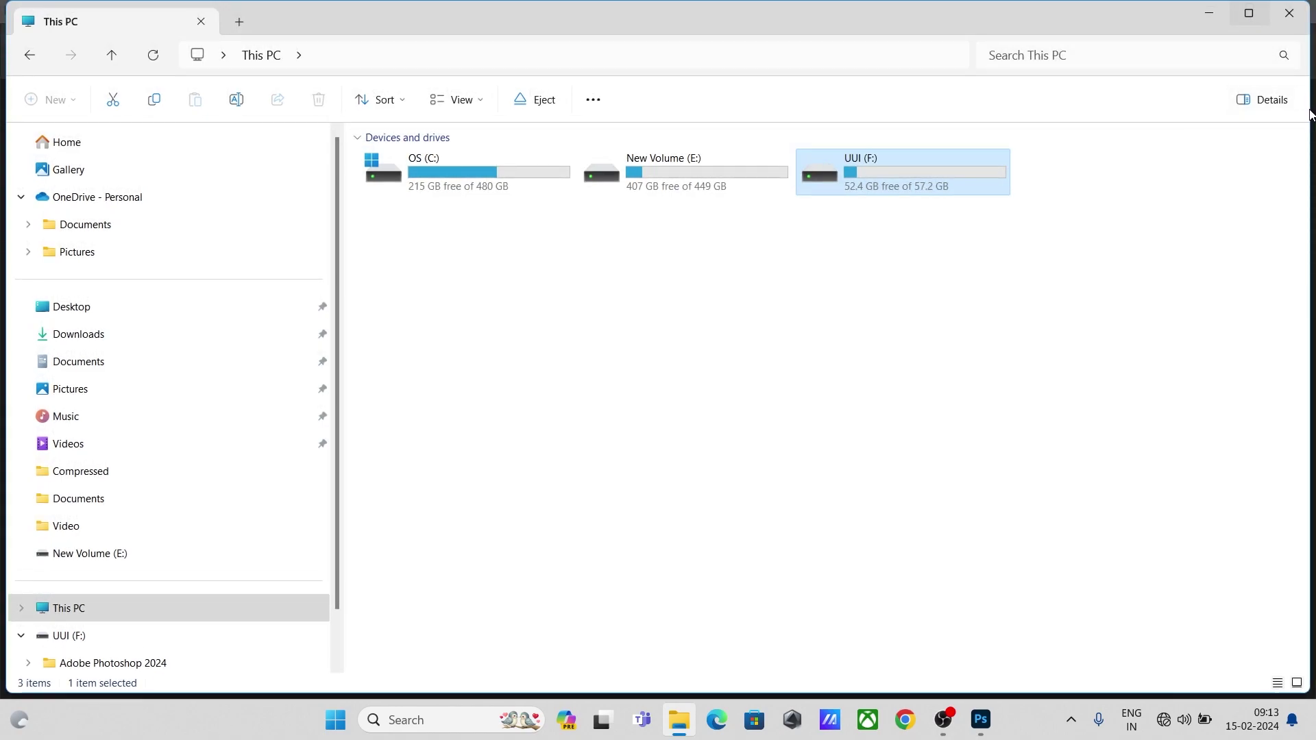
{"action": "left_click_drag", "start_coordinate": [1308, 177], "coordinate": [587, 346]}
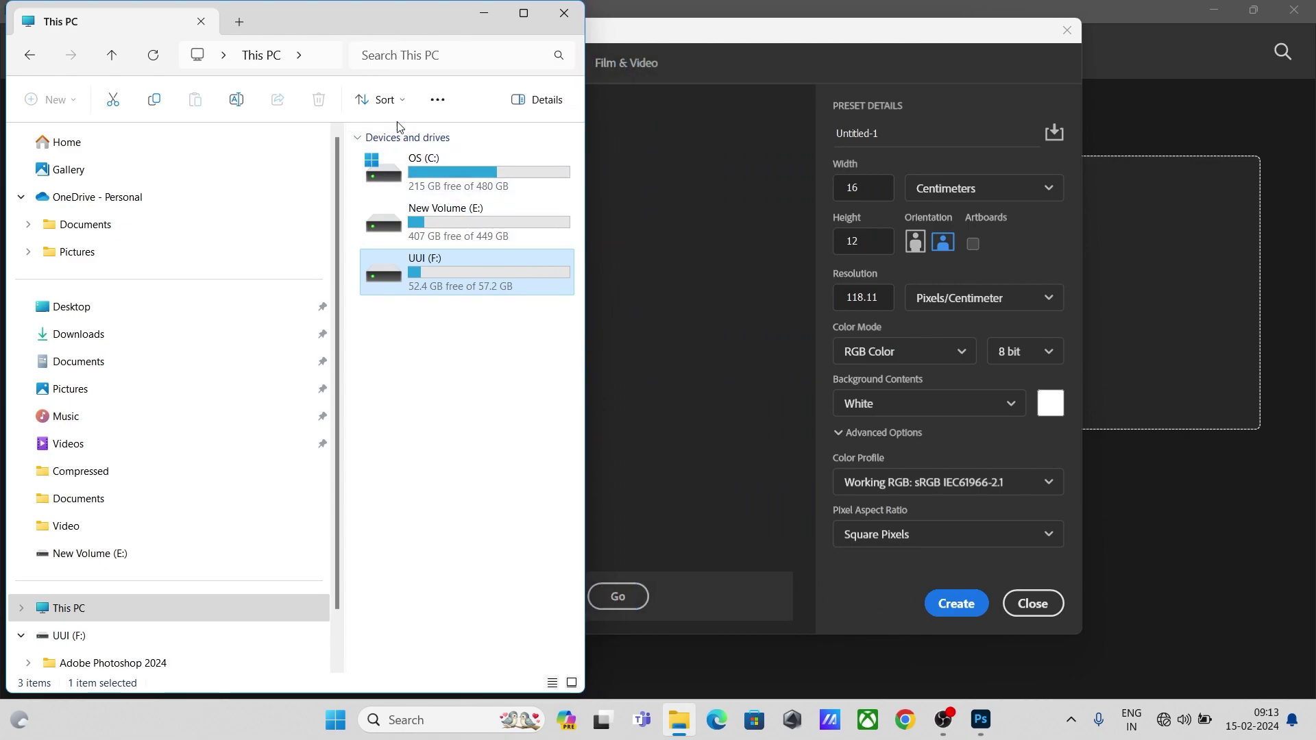
{"action": "left_click_drag", "start_coordinate": [328, 23], "coordinate": [986, 99]}
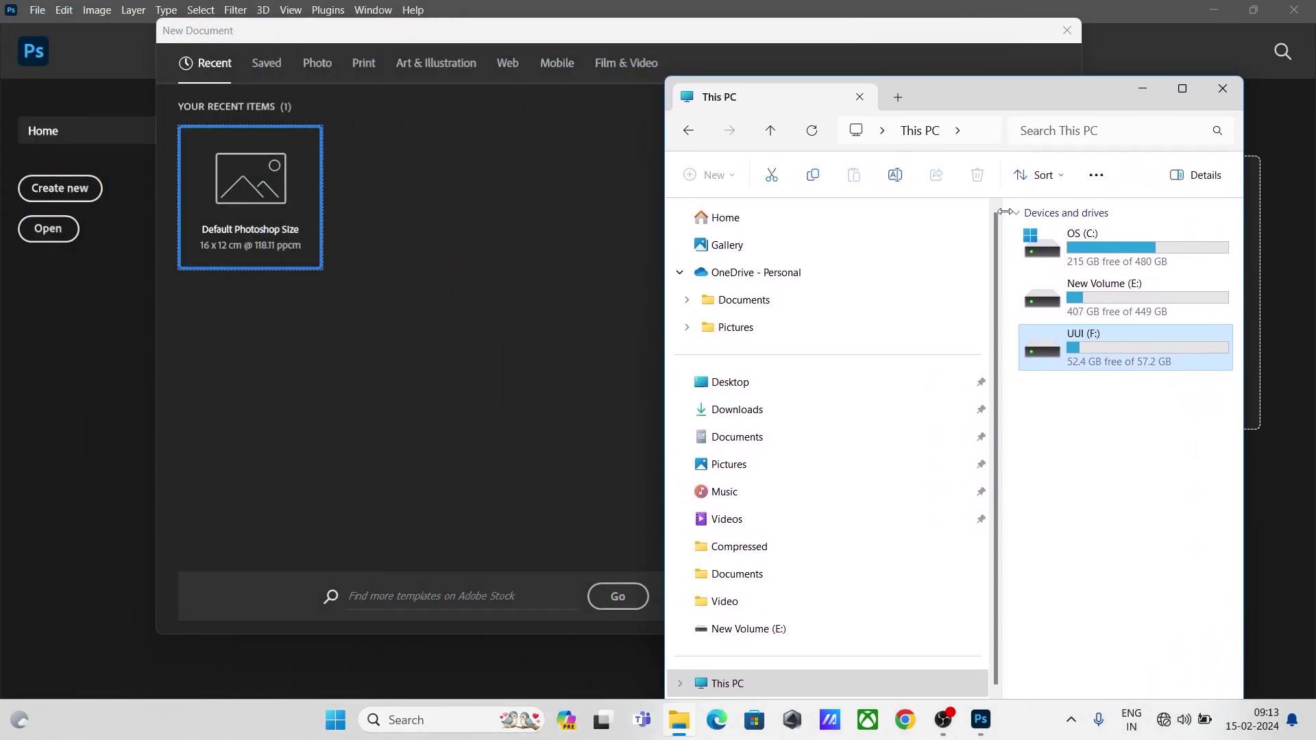
Try to eject the UUI (F:) drive while Photoshop is running from it.
{"action": "right_click", "coordinate": [1074, 335]}
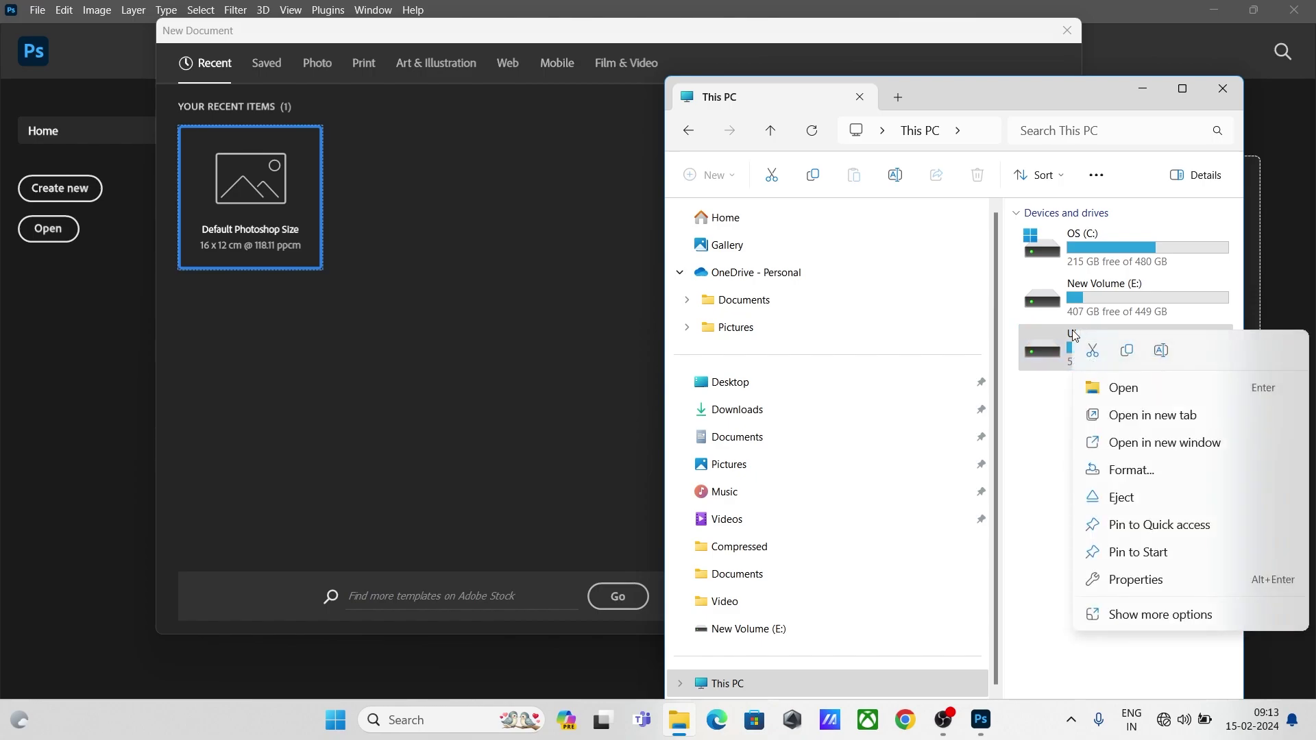
{"action": "left_click", "coordinate": [1113, 498]}
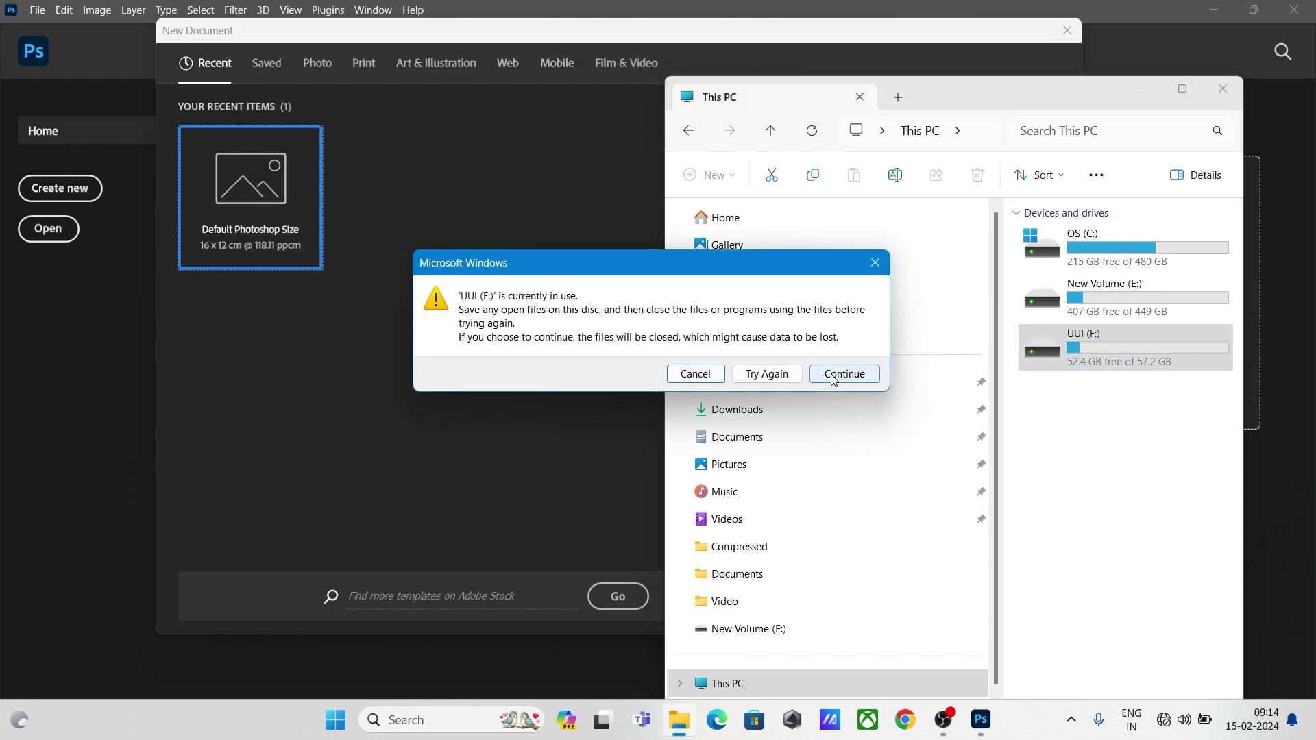
{"action": "left_click", "coordinate": [697, 378]}
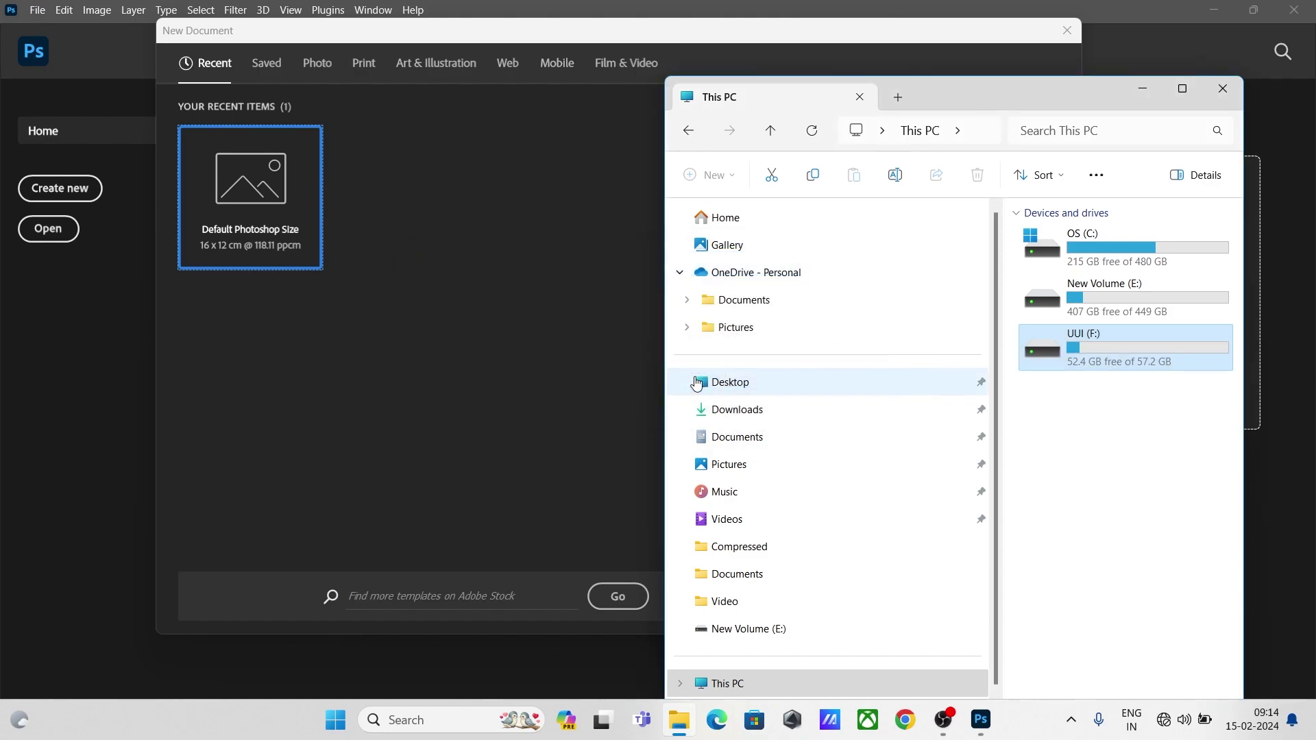
Return to Photoshop and try to create the default 16 x 12 cm document, leaving the application for the desktop.
{"action": "left_click", "coordinate": [433, 365]}
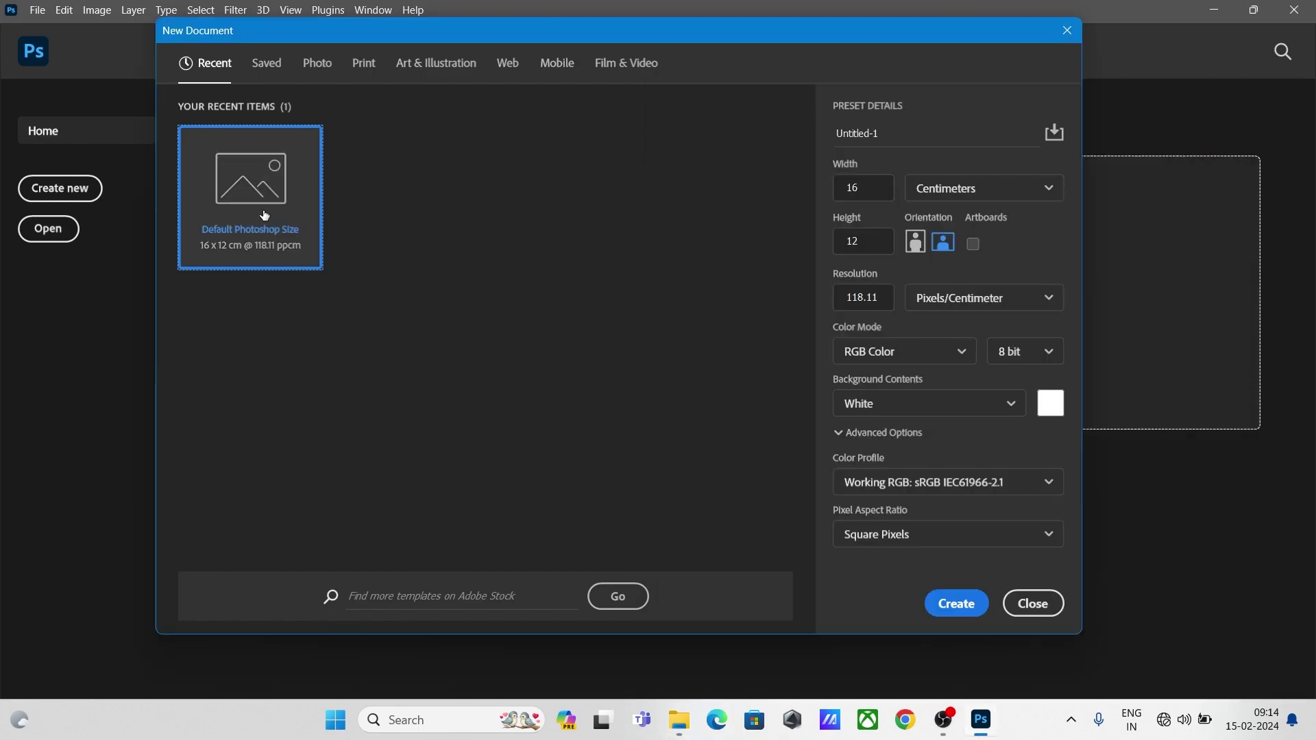
{"action": "left_click", "coordinate": [950, 607]}
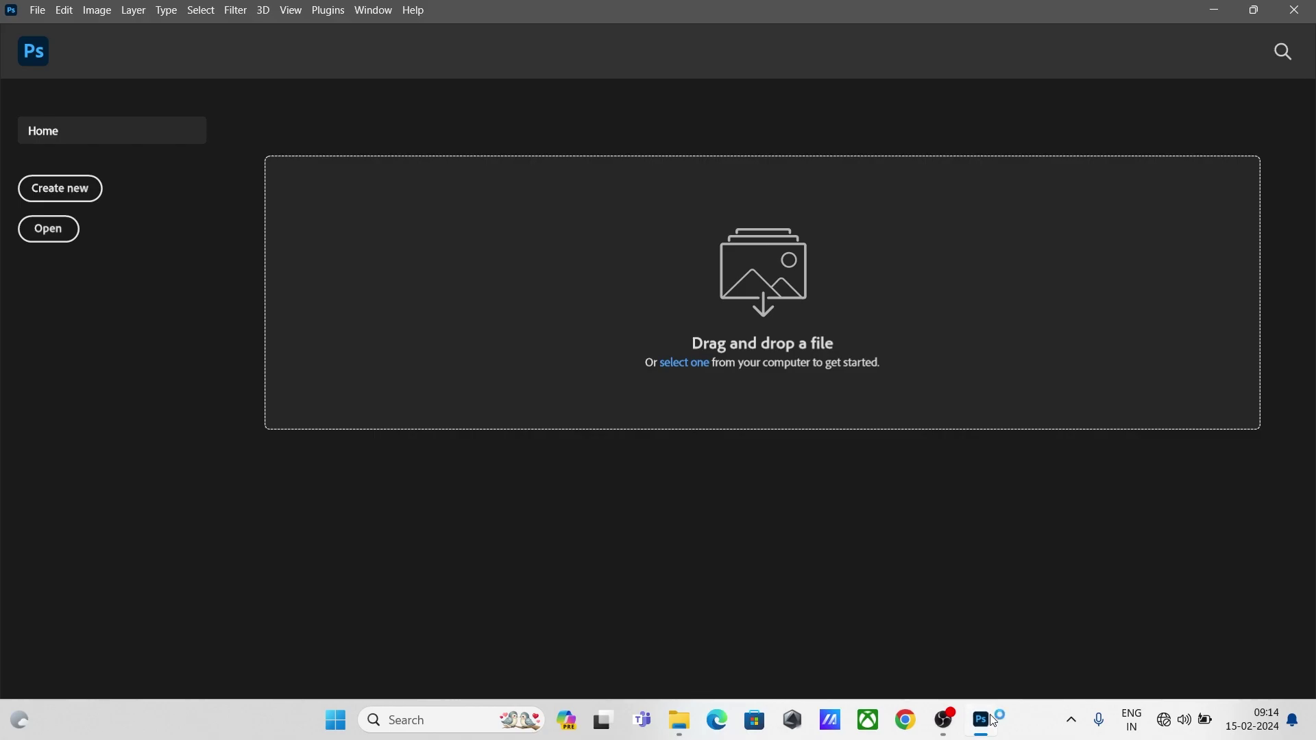
{"action": "left_click", "coordinate": [1214, 9]}
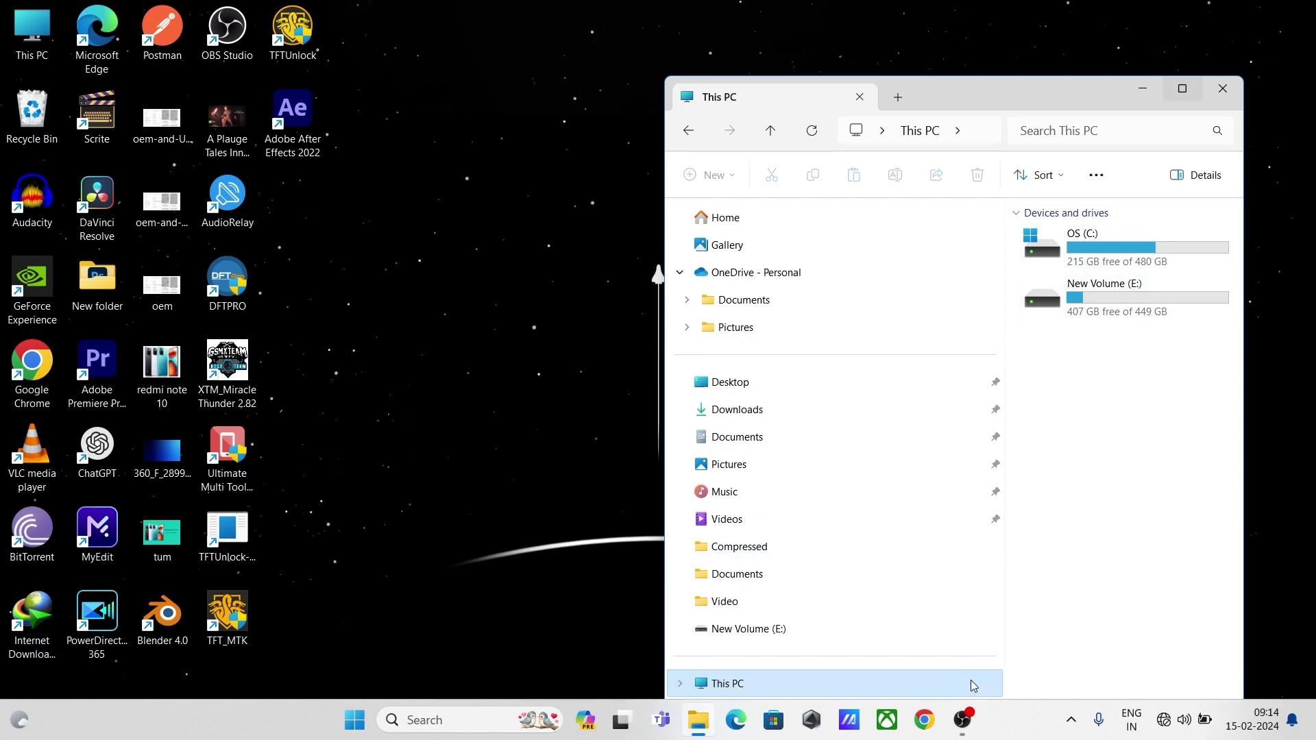
{"action": "left_click", "coordinate": [446, 465]}
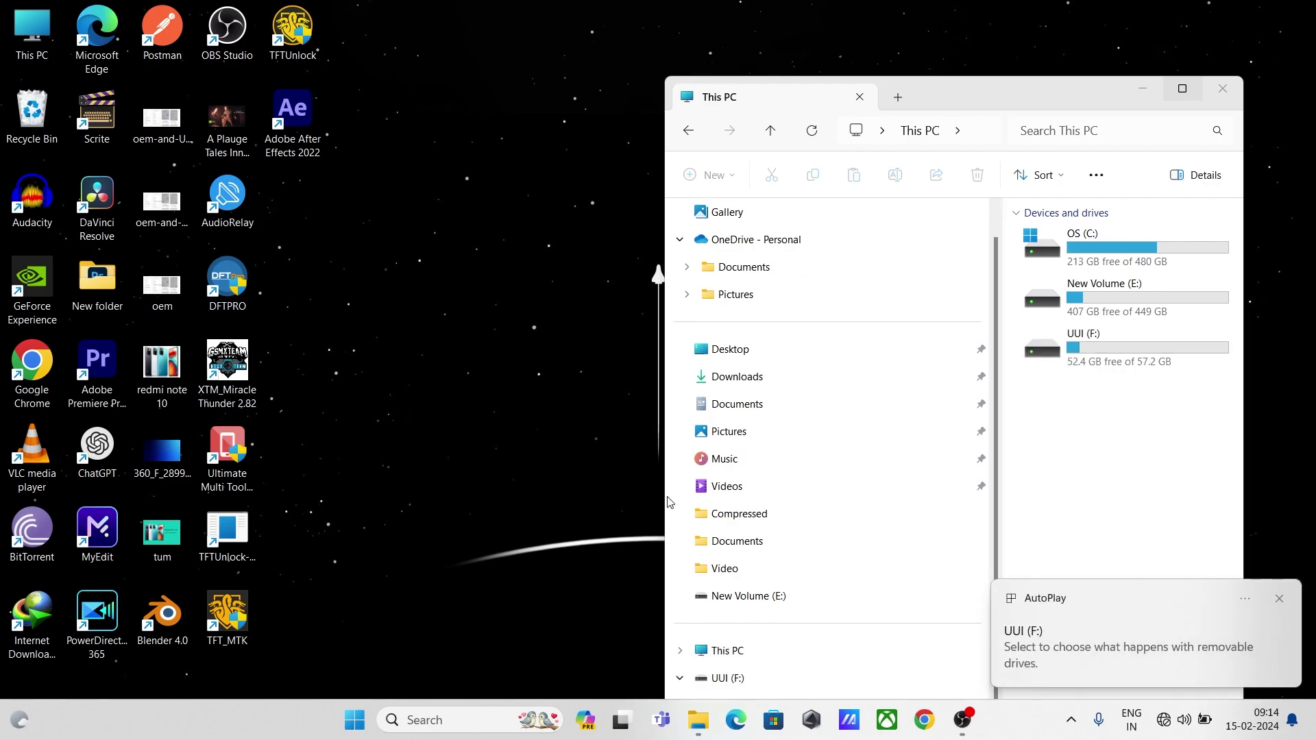
Open the Adobe Photoshop 2024 folder on the UUI (F:) drive and create a shortcut to the Photoshop application in it.
{"action": "double_click", "coordinate": [1074, 375]}
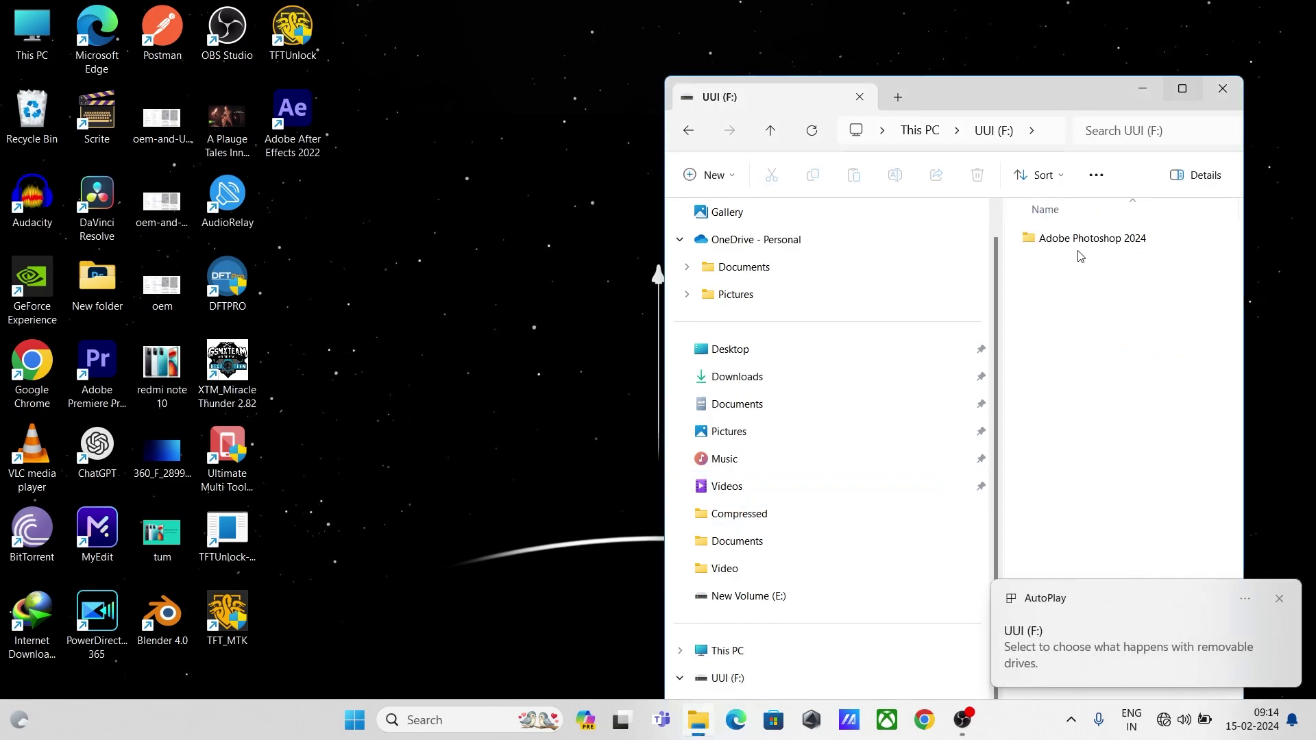
{"action": "double_click", "coordinate": [1081, 255]}
{"action": "scroll", "coordinate": [1081, 250], "scroll_direction": "down", "scroll_amount": 10}
{"action": "scroll", "coordinate": [1080, 248], "scroll_direction": "down", "scroll_amount": 15}
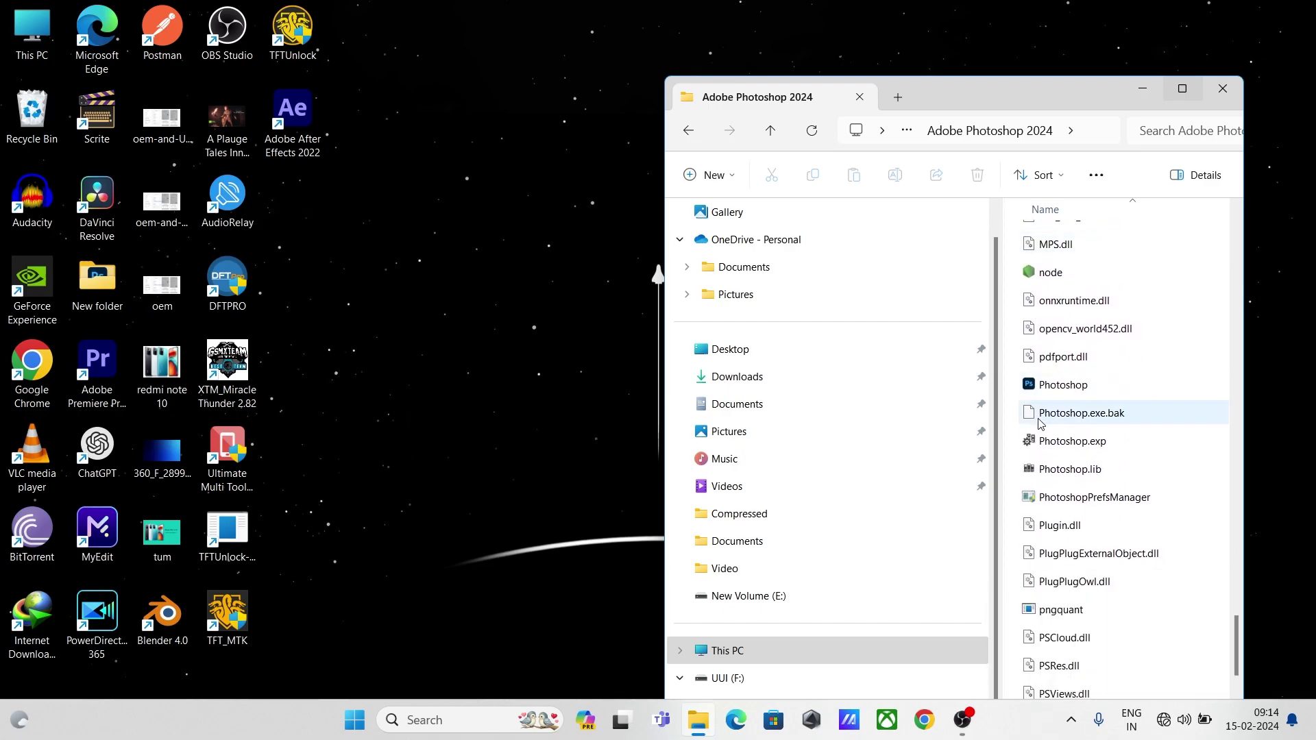
{"action": "right_click", "coordinate": [1074, 394]}
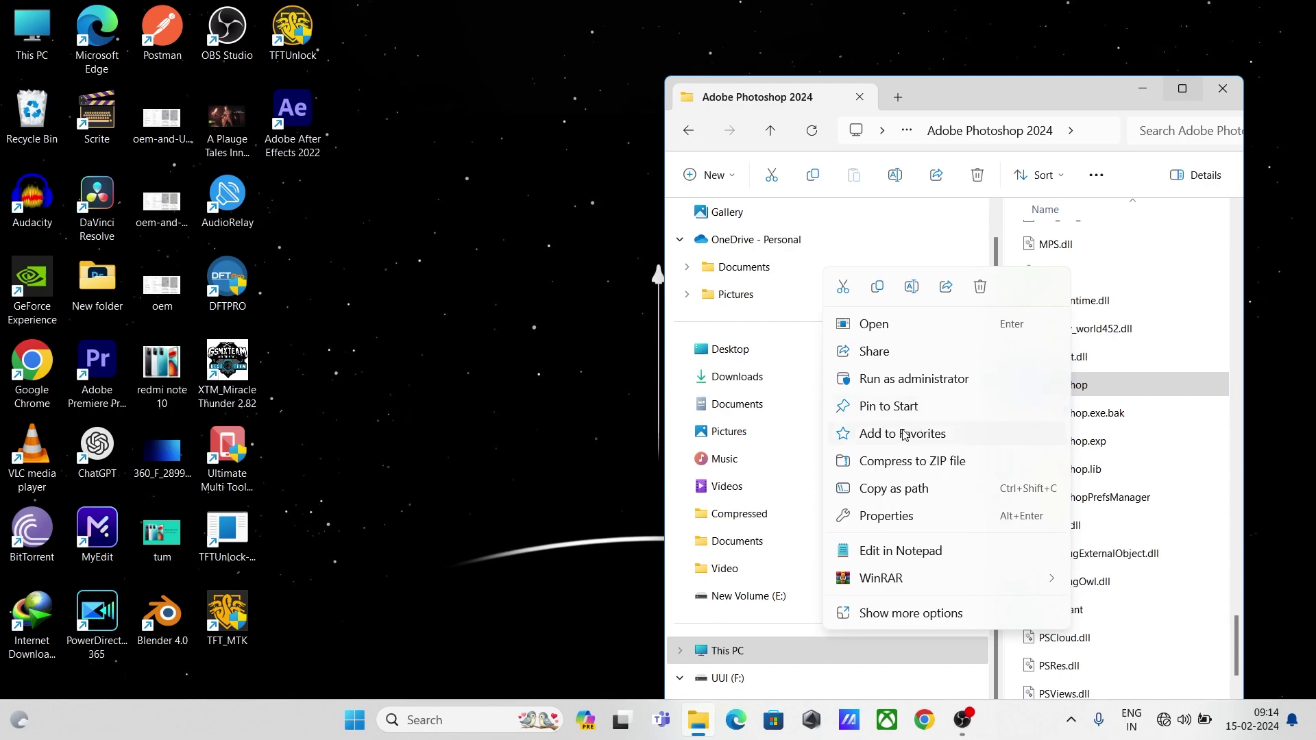
{"action": "left_click", "coordinate": [872, 615]}
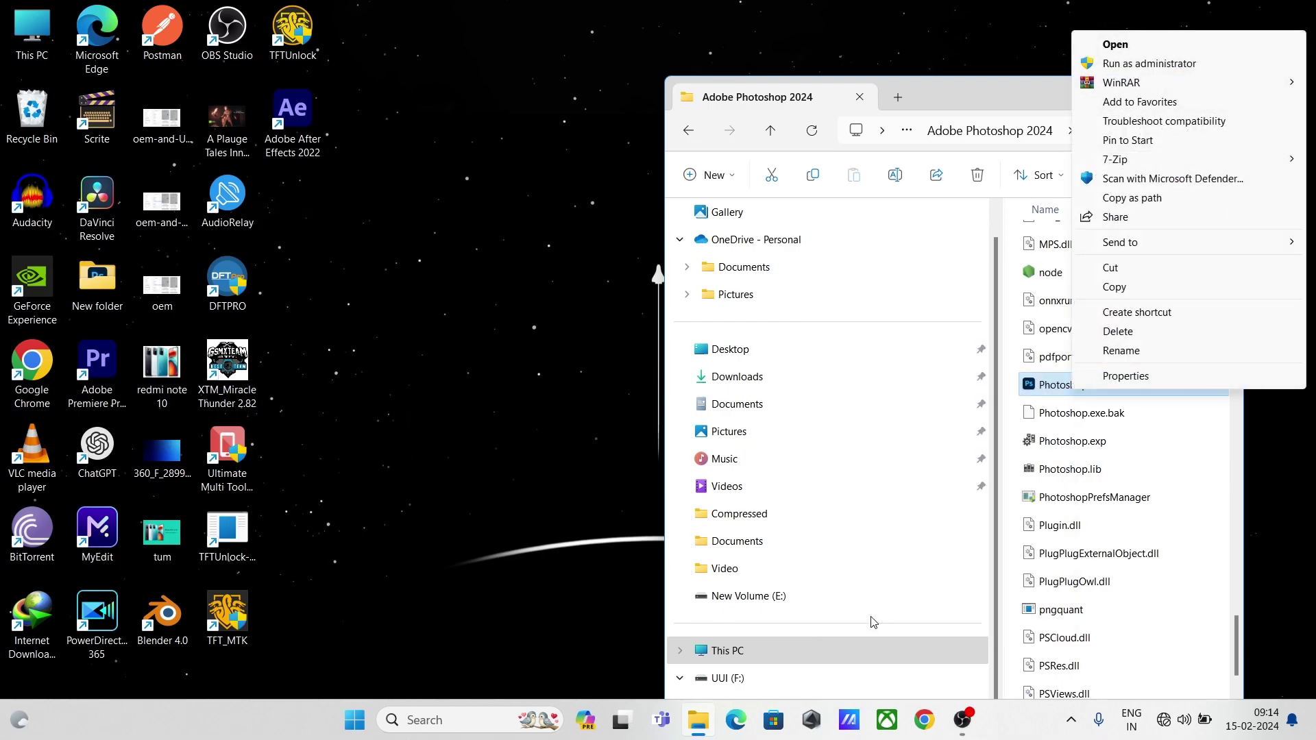
{"action": "key", "text": "Escape"}
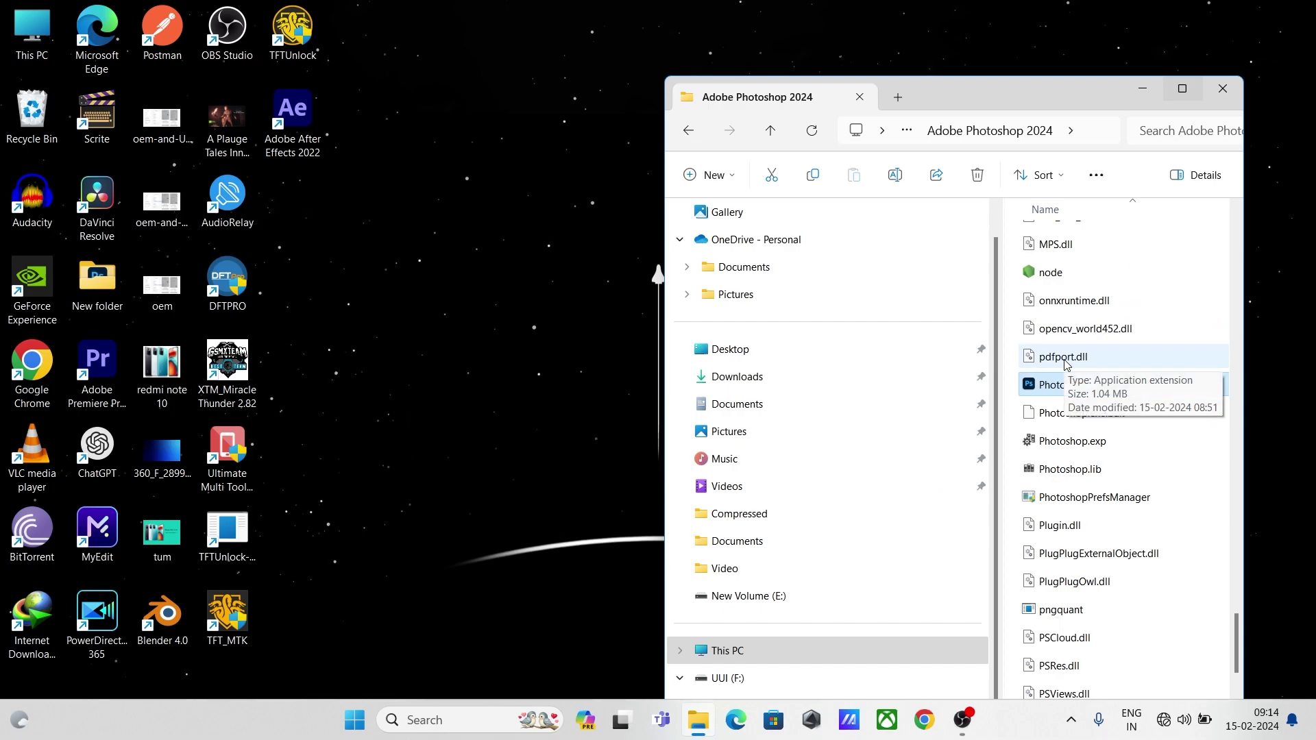
{"action": "left_click", "coordinate": [467, 370]}
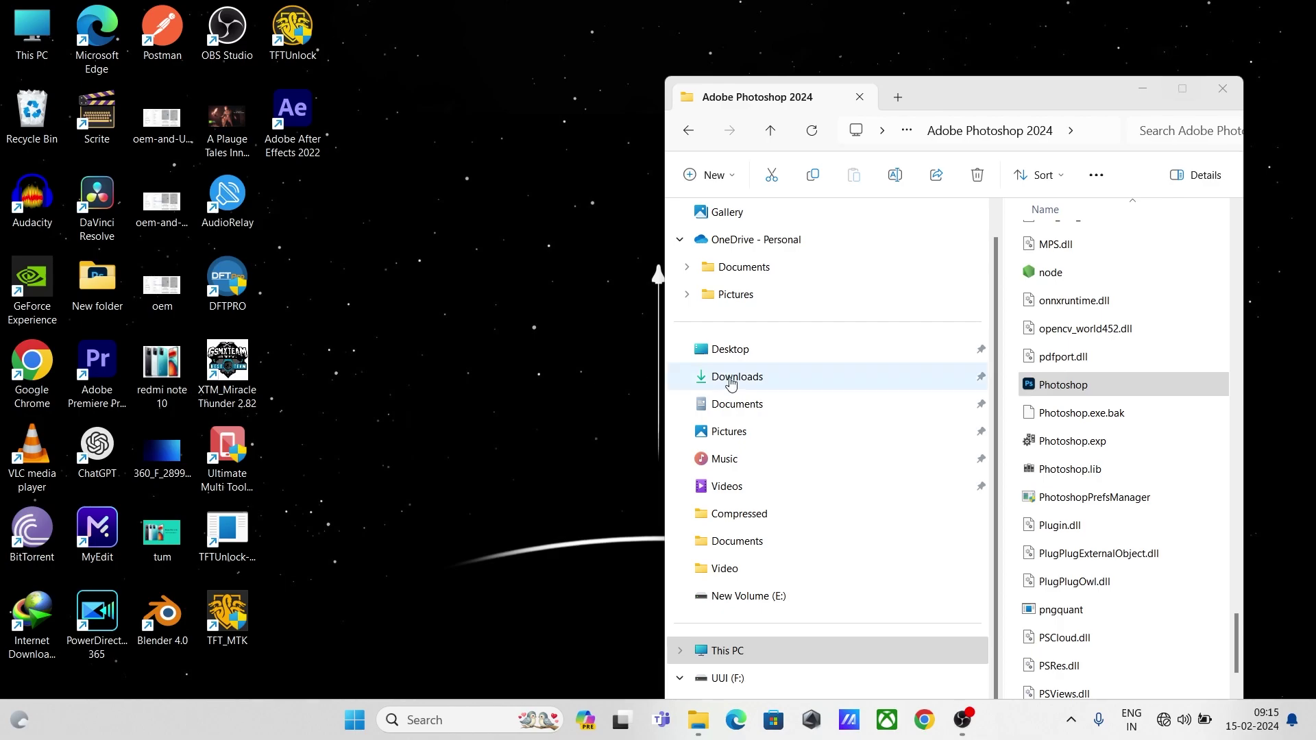
Create a second shortcut to the Photoshop application and enlarge the window to locate both shortcuts at the end of the folder.
{"action": "left_click", "coordinate": [1090, 384]}
{"action": "right_click", "coordinate": [1090, 384]}
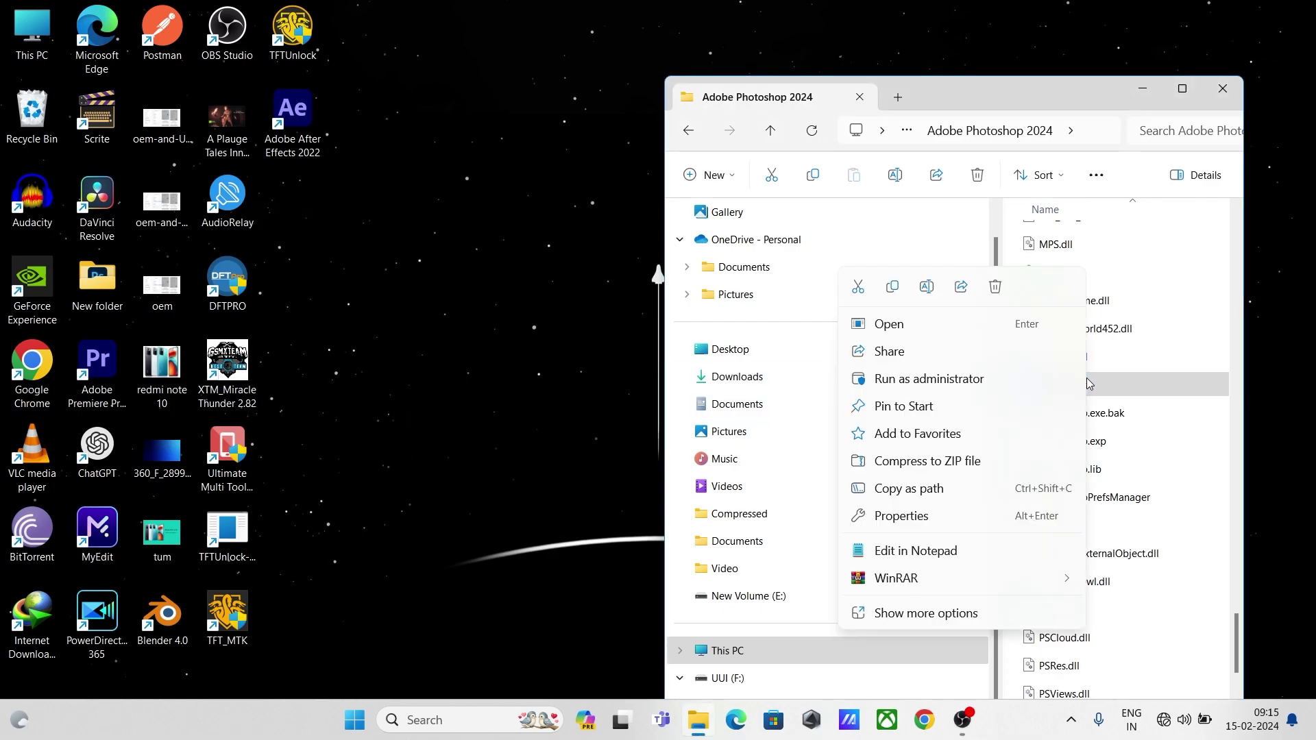
{"action": "left_click", "coordinate": [917, 614]}
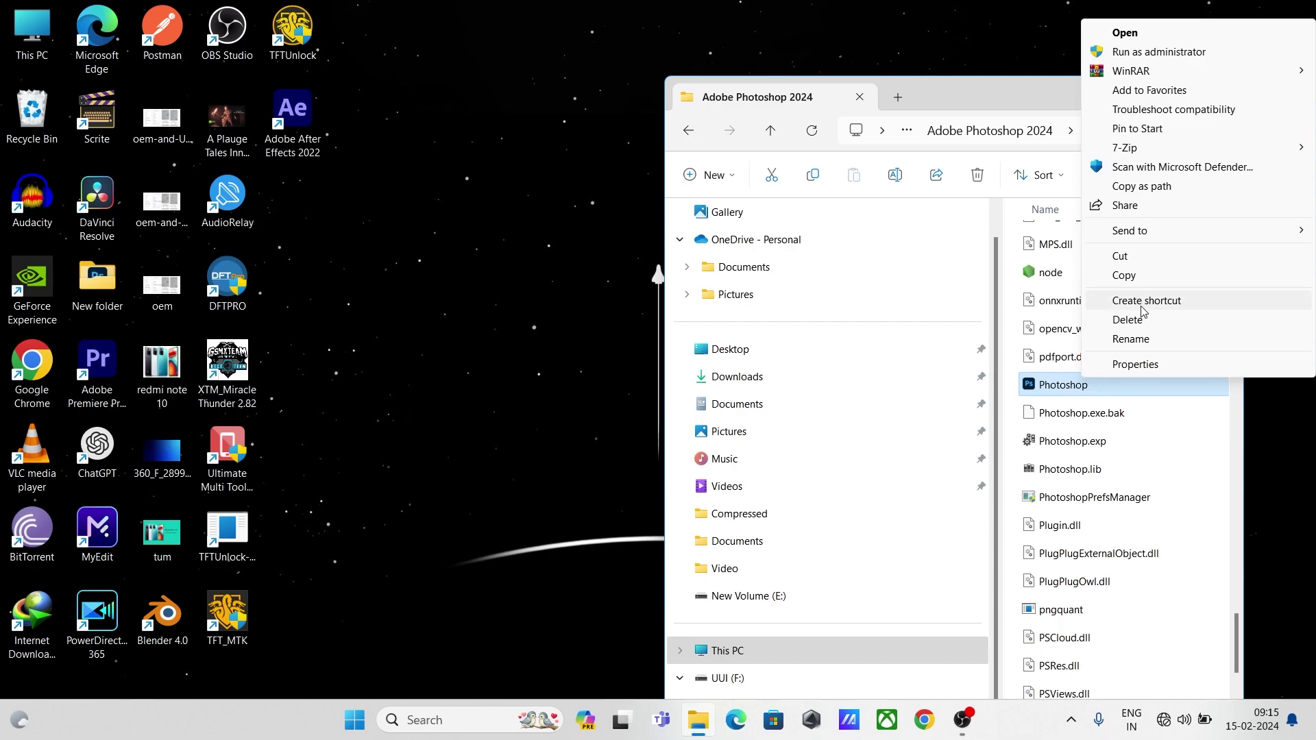
{"action": "key", "text": "Escape"}
{"action": "left_click", "coordinate": [1185, 90]}
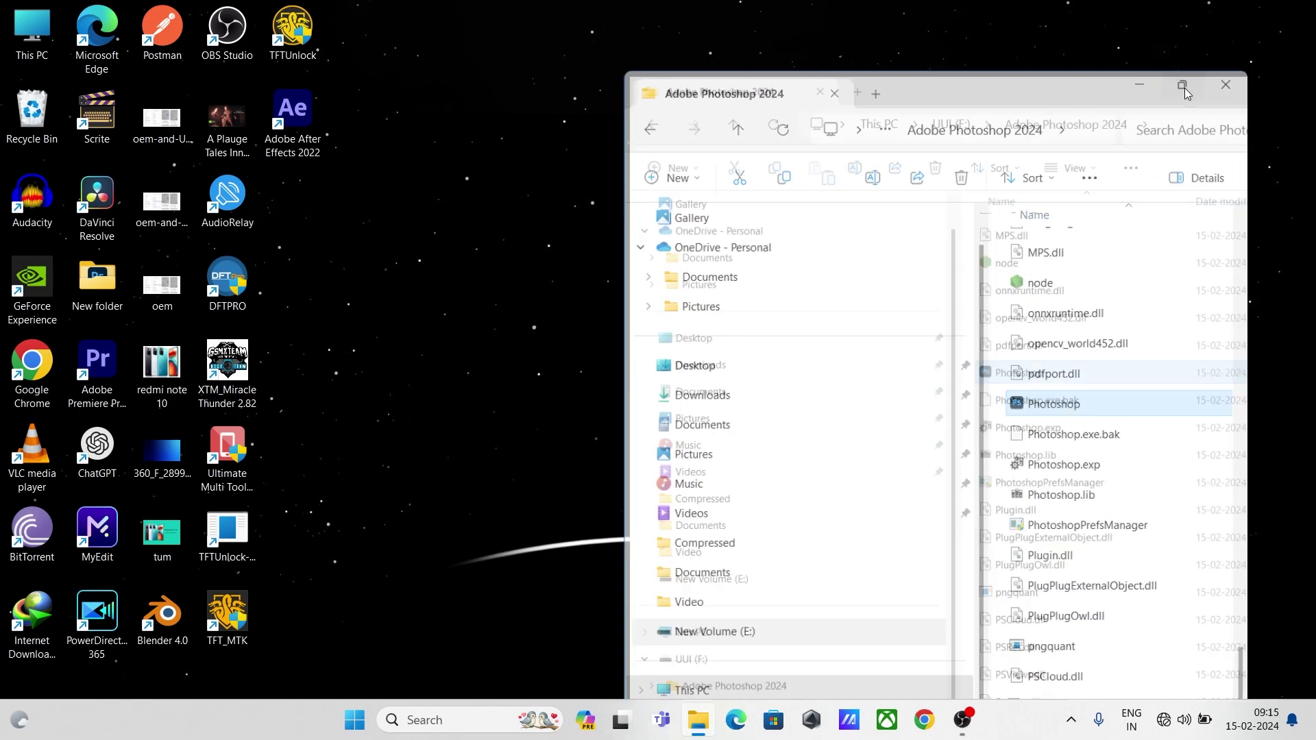
{"action": "left_click_drag", "start_coordinate": [1311, 573], "coordinate": [1310, 624]}
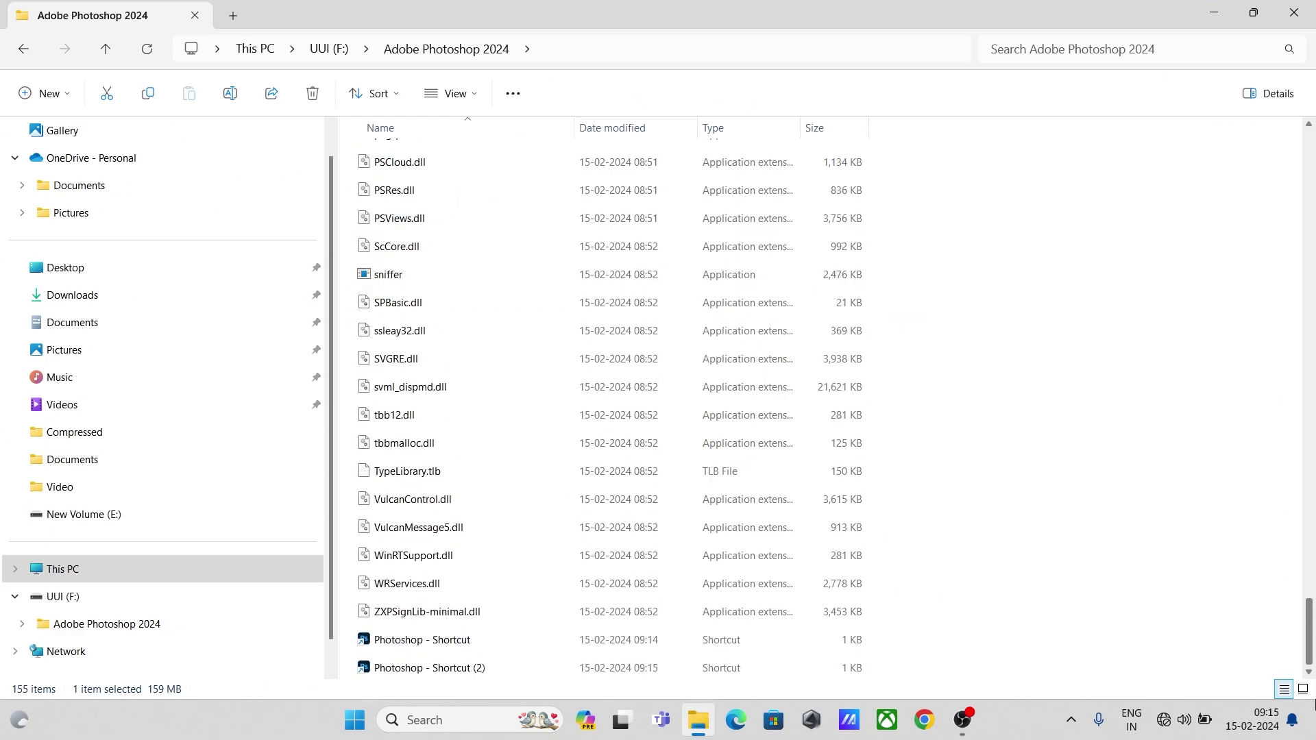
Restore the smaller folder window and place the "Photoshop - Shortcut" file on the desktop.
{"action": "left_click", "coordinate": [1255, 12]}
{"action": "scroll", "coordinate": [1097, 489], "scroll_direction": "up", "scroll_amount": 5}
{"action": "scroll", "coordinate": [1092, 483], "scroll_direction": "down", "scroll_amount": 6}
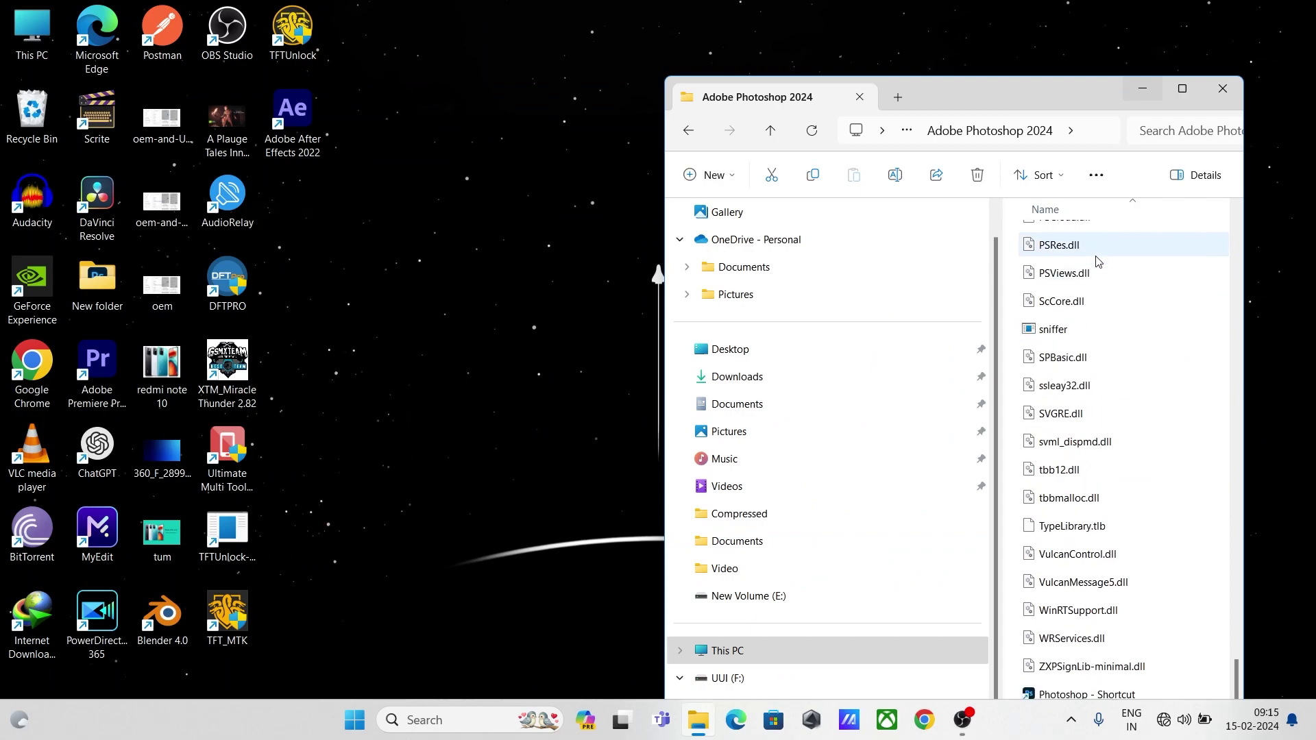
{"action": "left_click_drag", "start_coordinate": [1014, 95], "coordinate": [990, 39]}
{"action": "left_click_drag", "start_coordinate": [1023, 632], "coordinate": [354, 383]}
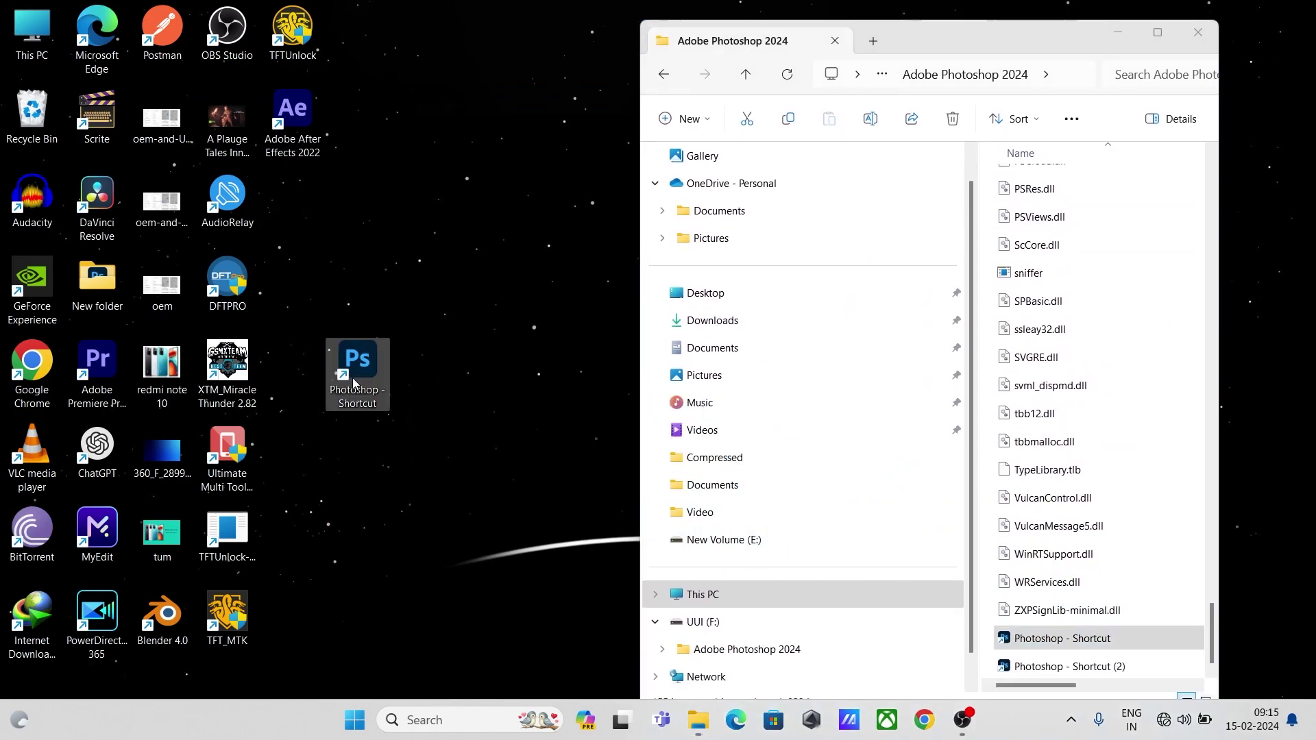
Rename the desktop's "Photoshop - Shortcut" as Photoshop.
{"action": "right_click", "coordinate": [363, 373]}
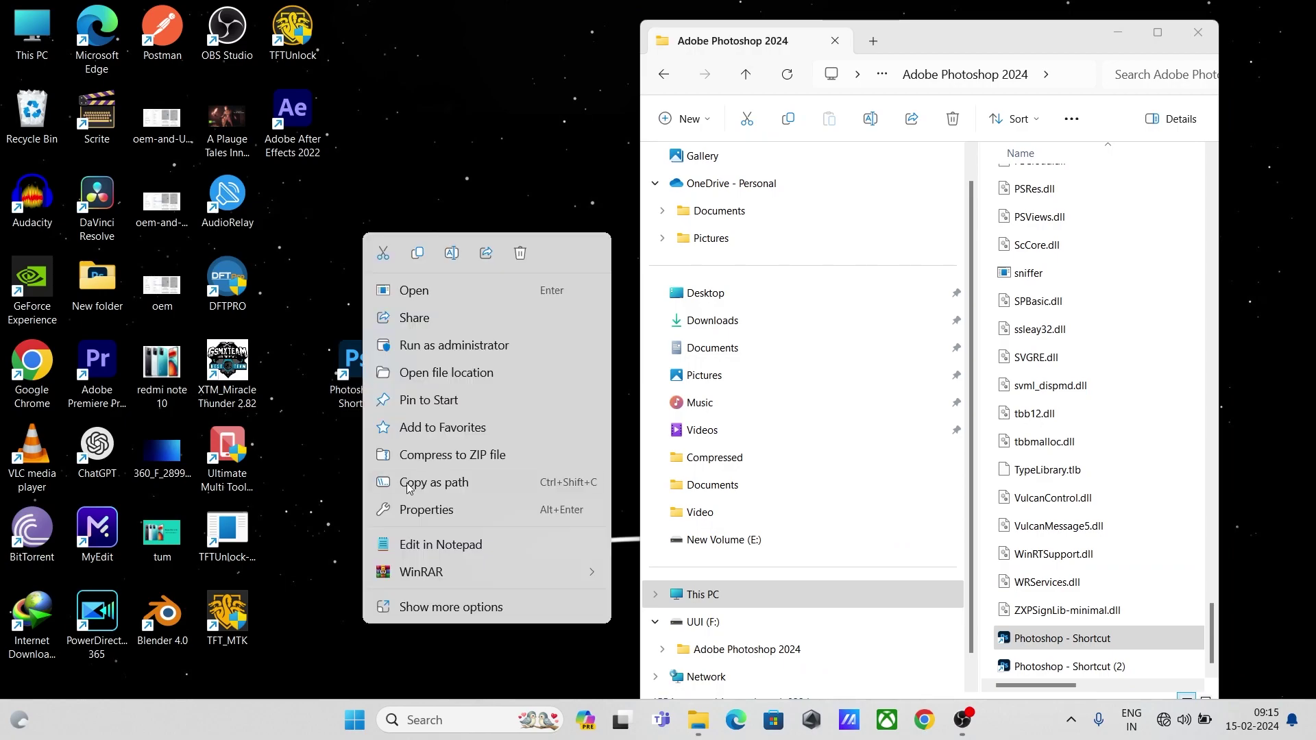
{"action": "right_click", "coordinate": [334, 381]}
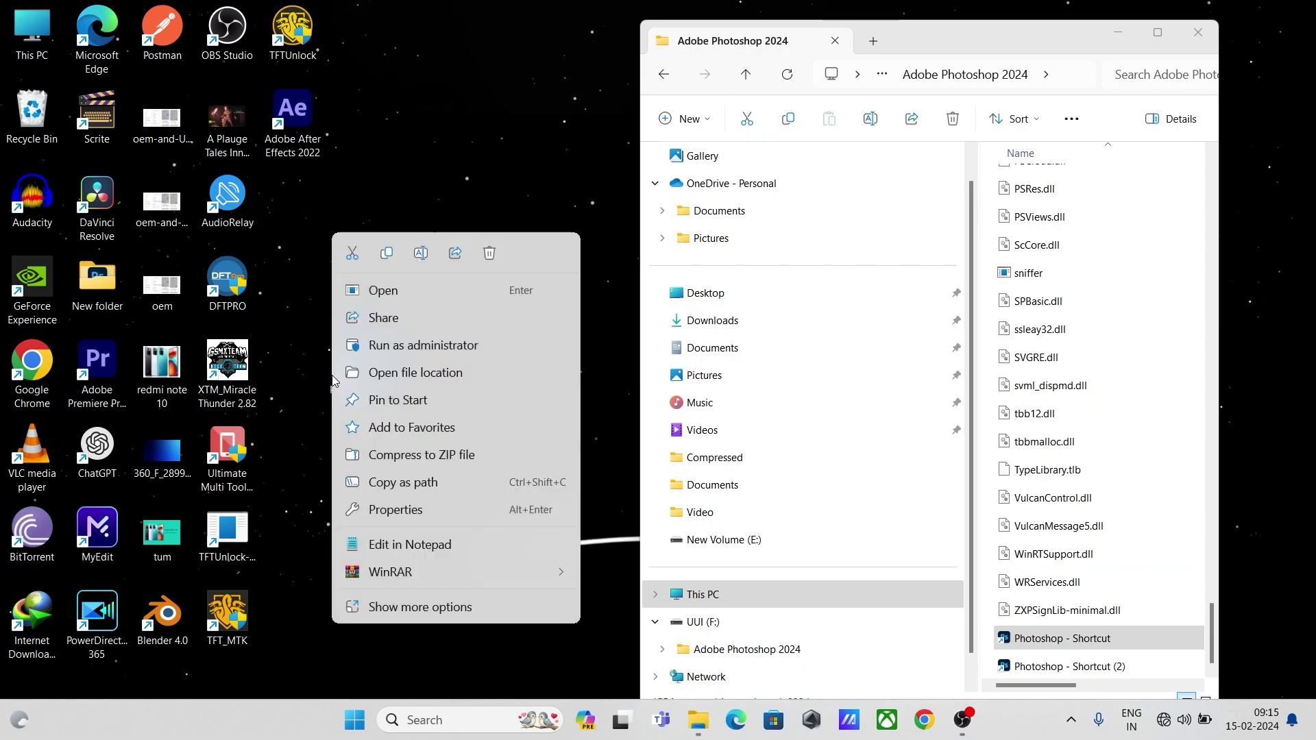
{"action": "left_click", "coordinate": [418, 608]}
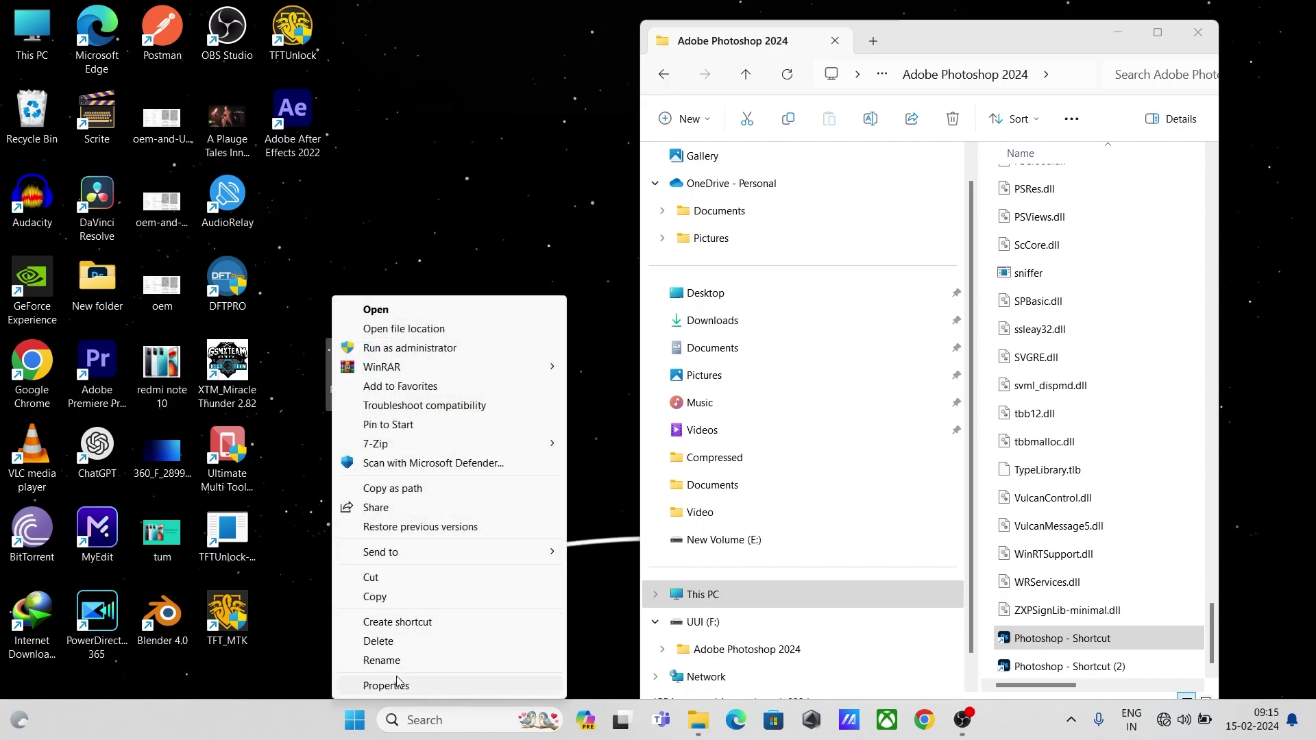
{"action": "left_click", "coordinate": [389, 660]}
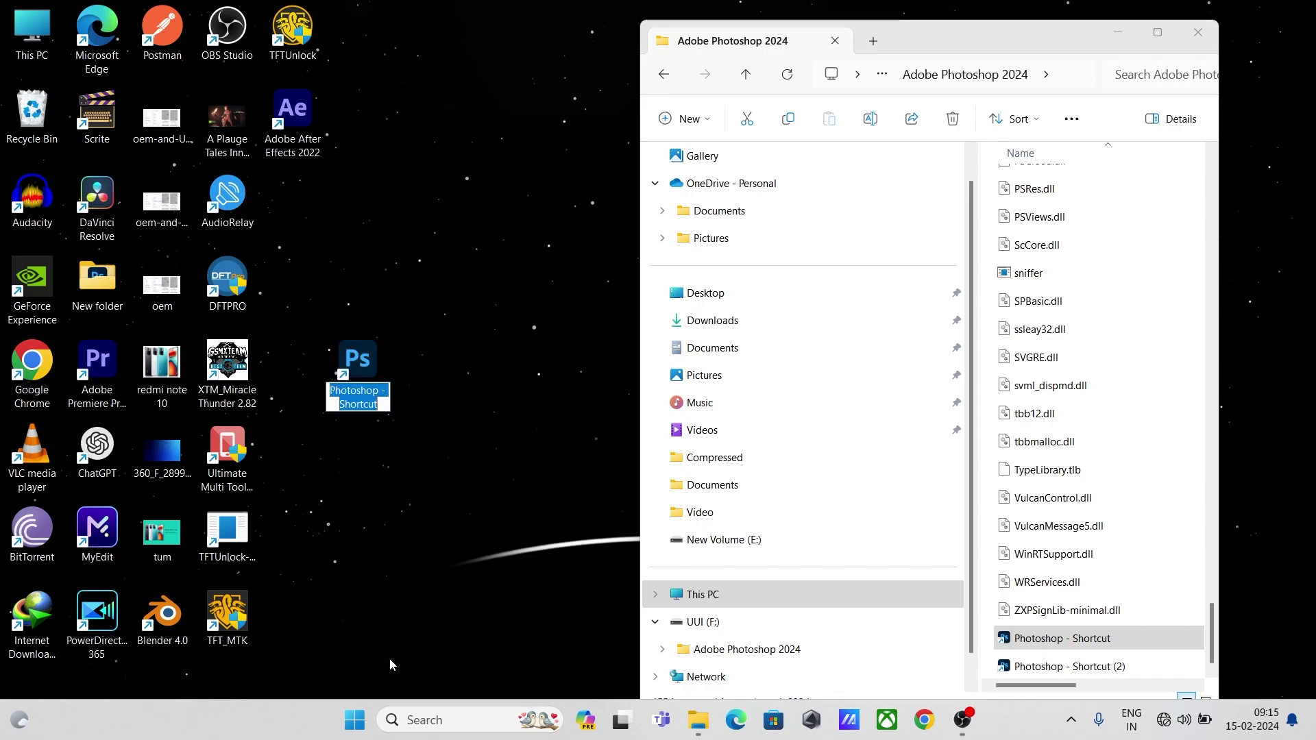
{"action": "key", "text": "End"}
{"action": "key", "text": "BackSpace"}
{"action": "key", "text": "BackSpace"}
{"action": "key", "text": "BackSpace"}
{"action": "key", "text": "BackSpace"}
{"action": "key", "text": "BackSpace"}
{"action": "key", "text": "BackSpace"}
{"action": "key", "text": "BackSpace"}
{"action": "key", "text": "BackSpace"}
{"action": "key", "text": "BackSpace"}
{"action": "key", "text": "BackSpace"}
{"action": "key", "text": "BackSpace"}
{"action": "key", "text": "Return"}
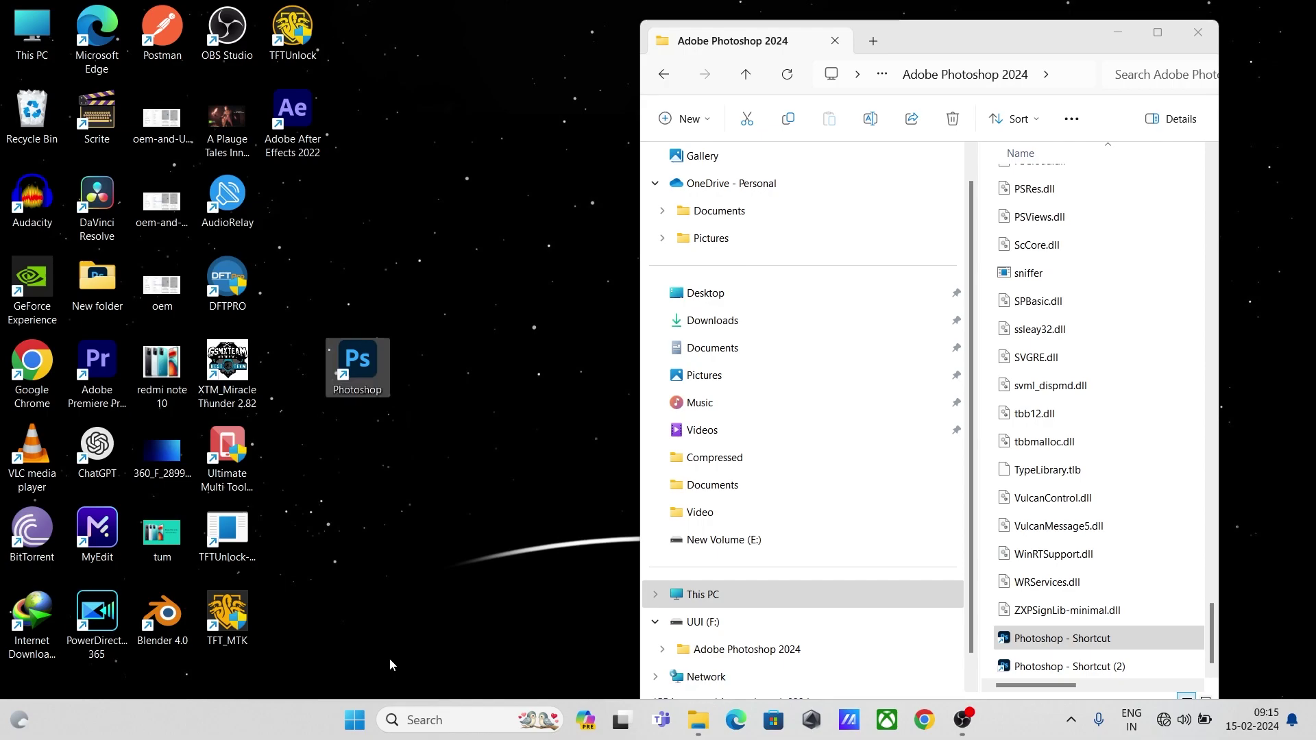
Launch Photoshop from the desktop shortcut, minimize the folder window, and create a 16 x 12 cm document at 118.11 pixels/centimeter.
{"action": "left_click", "coordinate": [455, 511]}
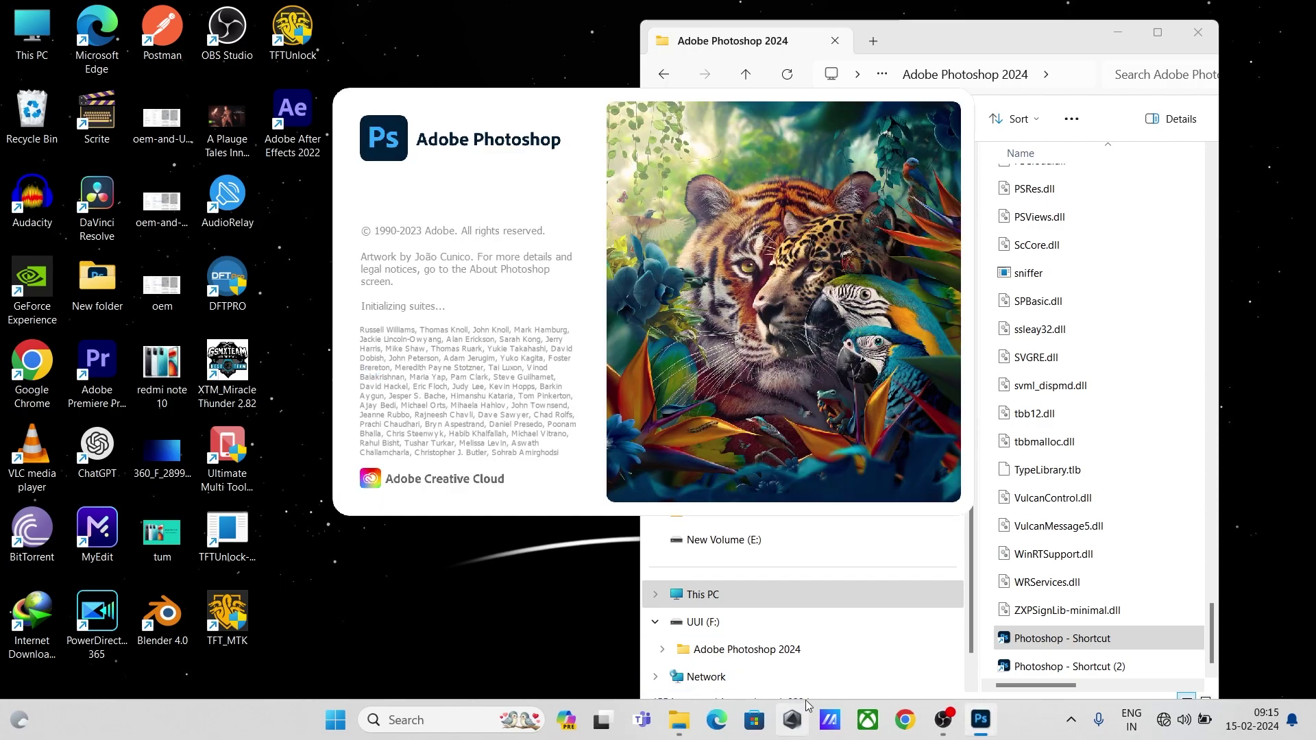
{"action": "left_click", "coordinate": [1118, 33]}
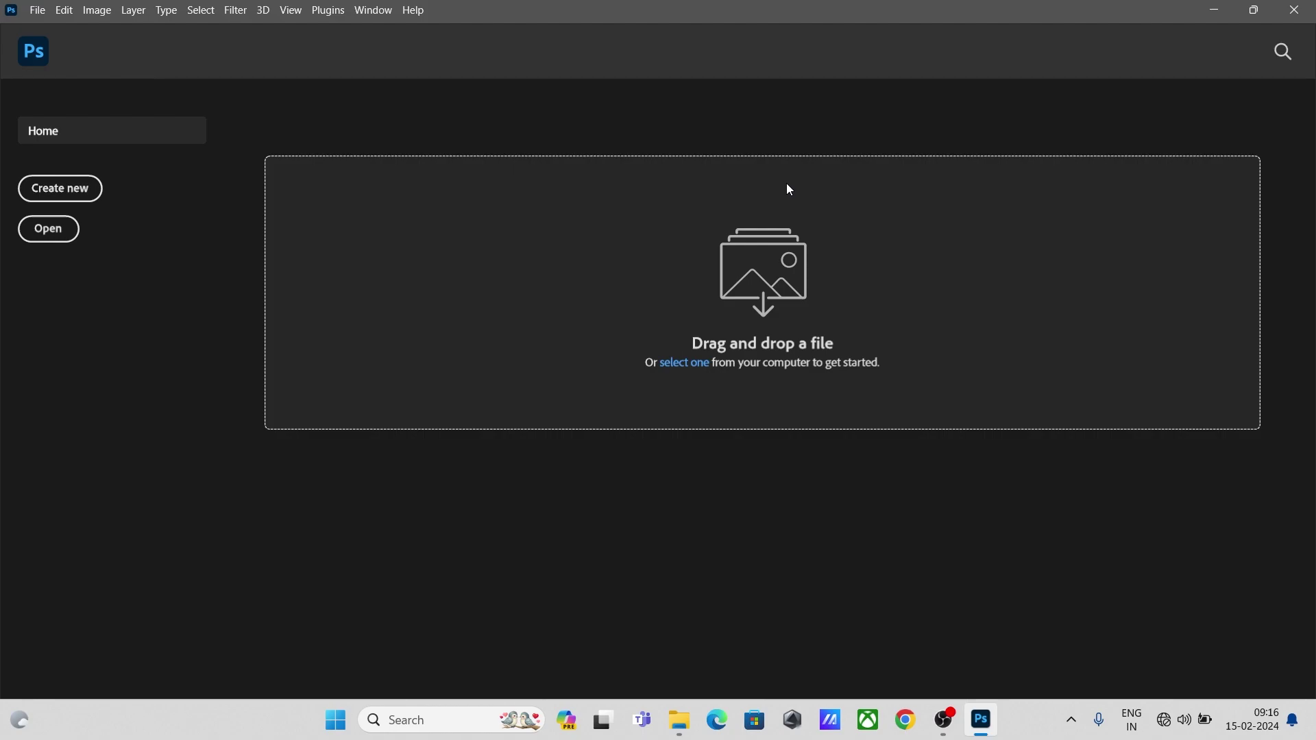
{"action": "left_click", "coordinate": [91, 182]}
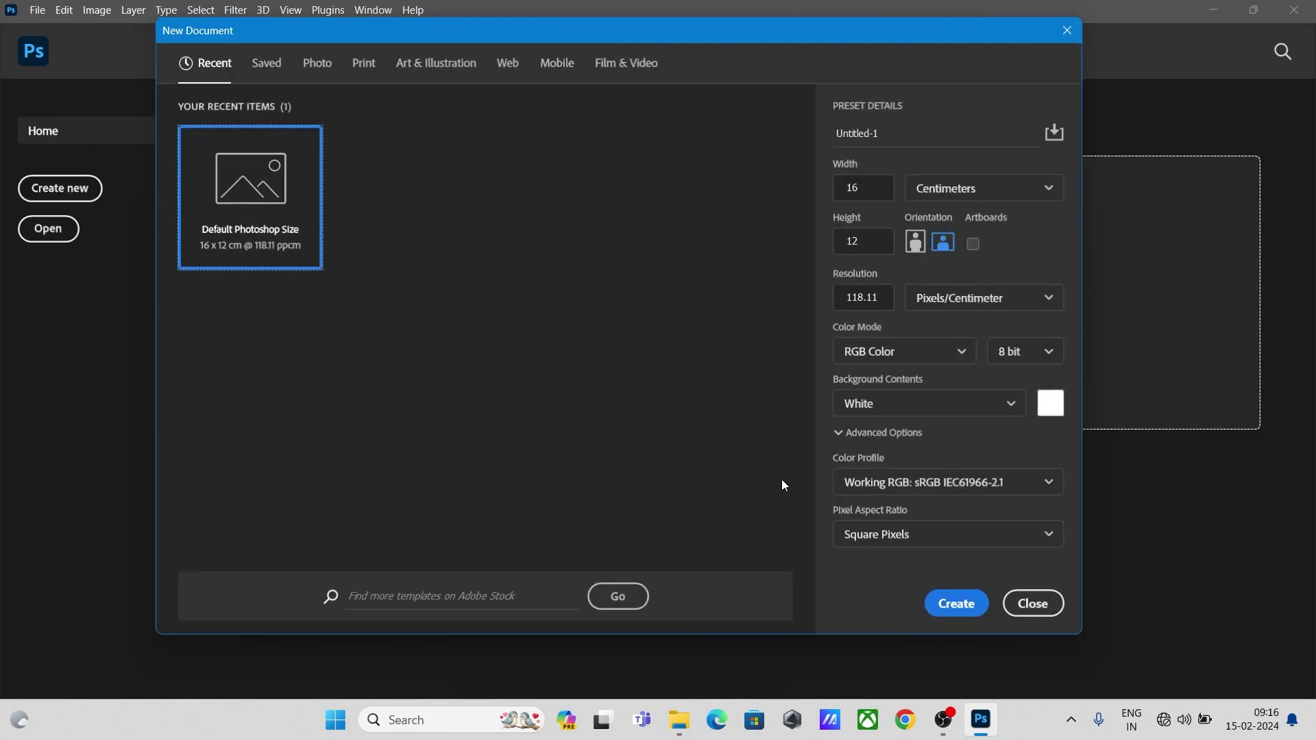
{"action": "left_click", "coordinate": [953, 601]}
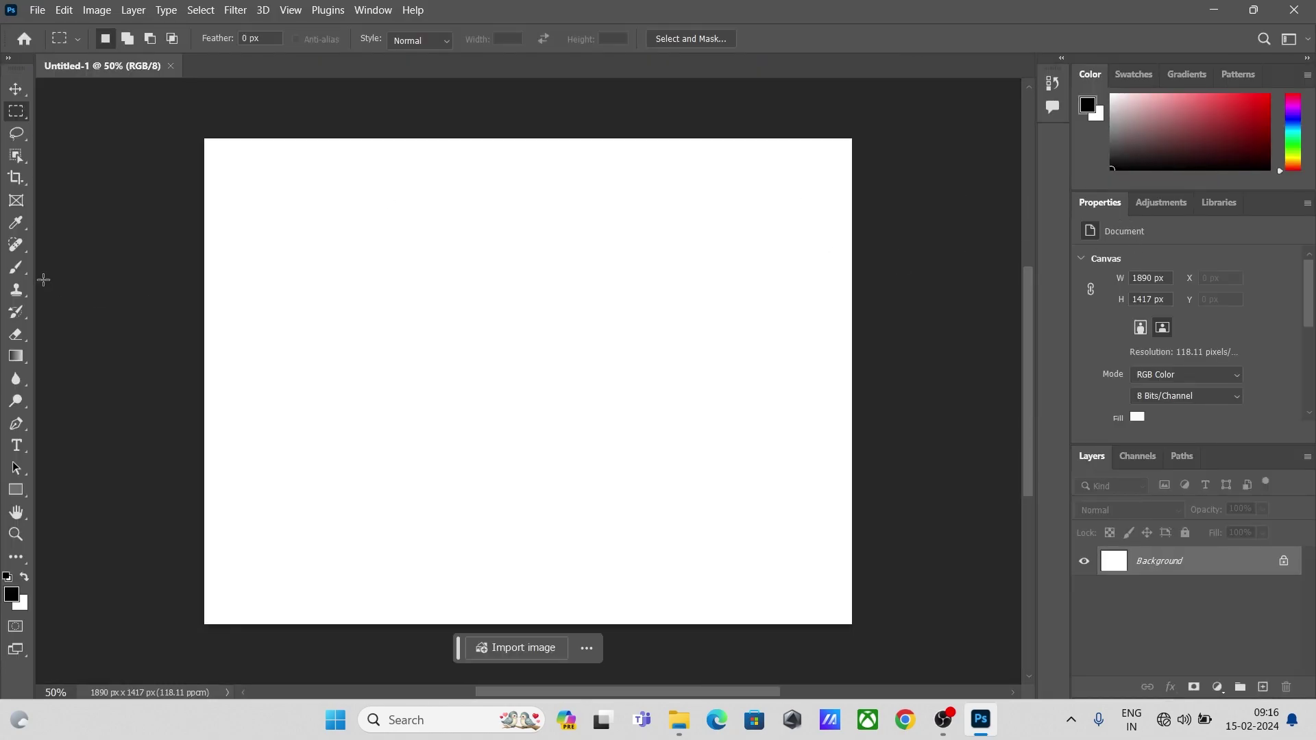
Sample the canvas's white as the foreground color with the Eyedropper tool.
{"action": "left_click", "coordinate": [15, 223]}
{"action": "left_click_drag", "start_coordinate": [441, 210], "coordinate": [838, 176]}
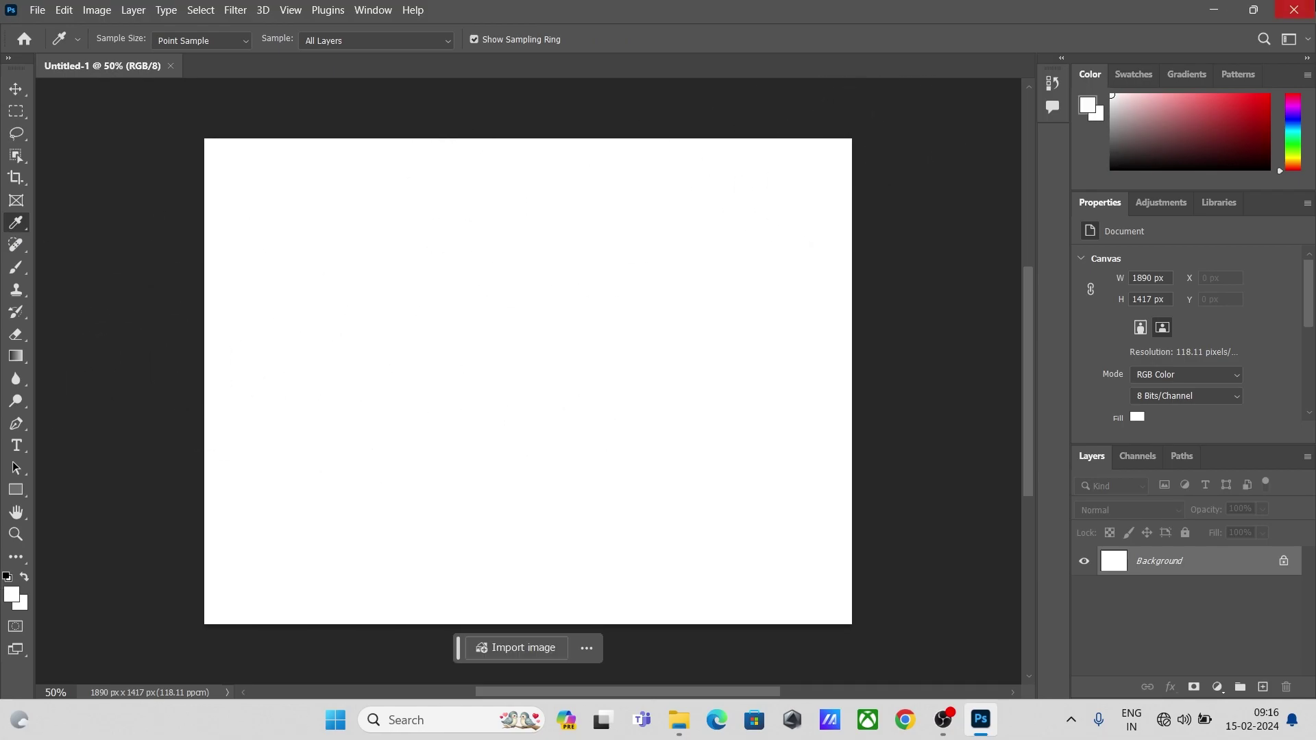